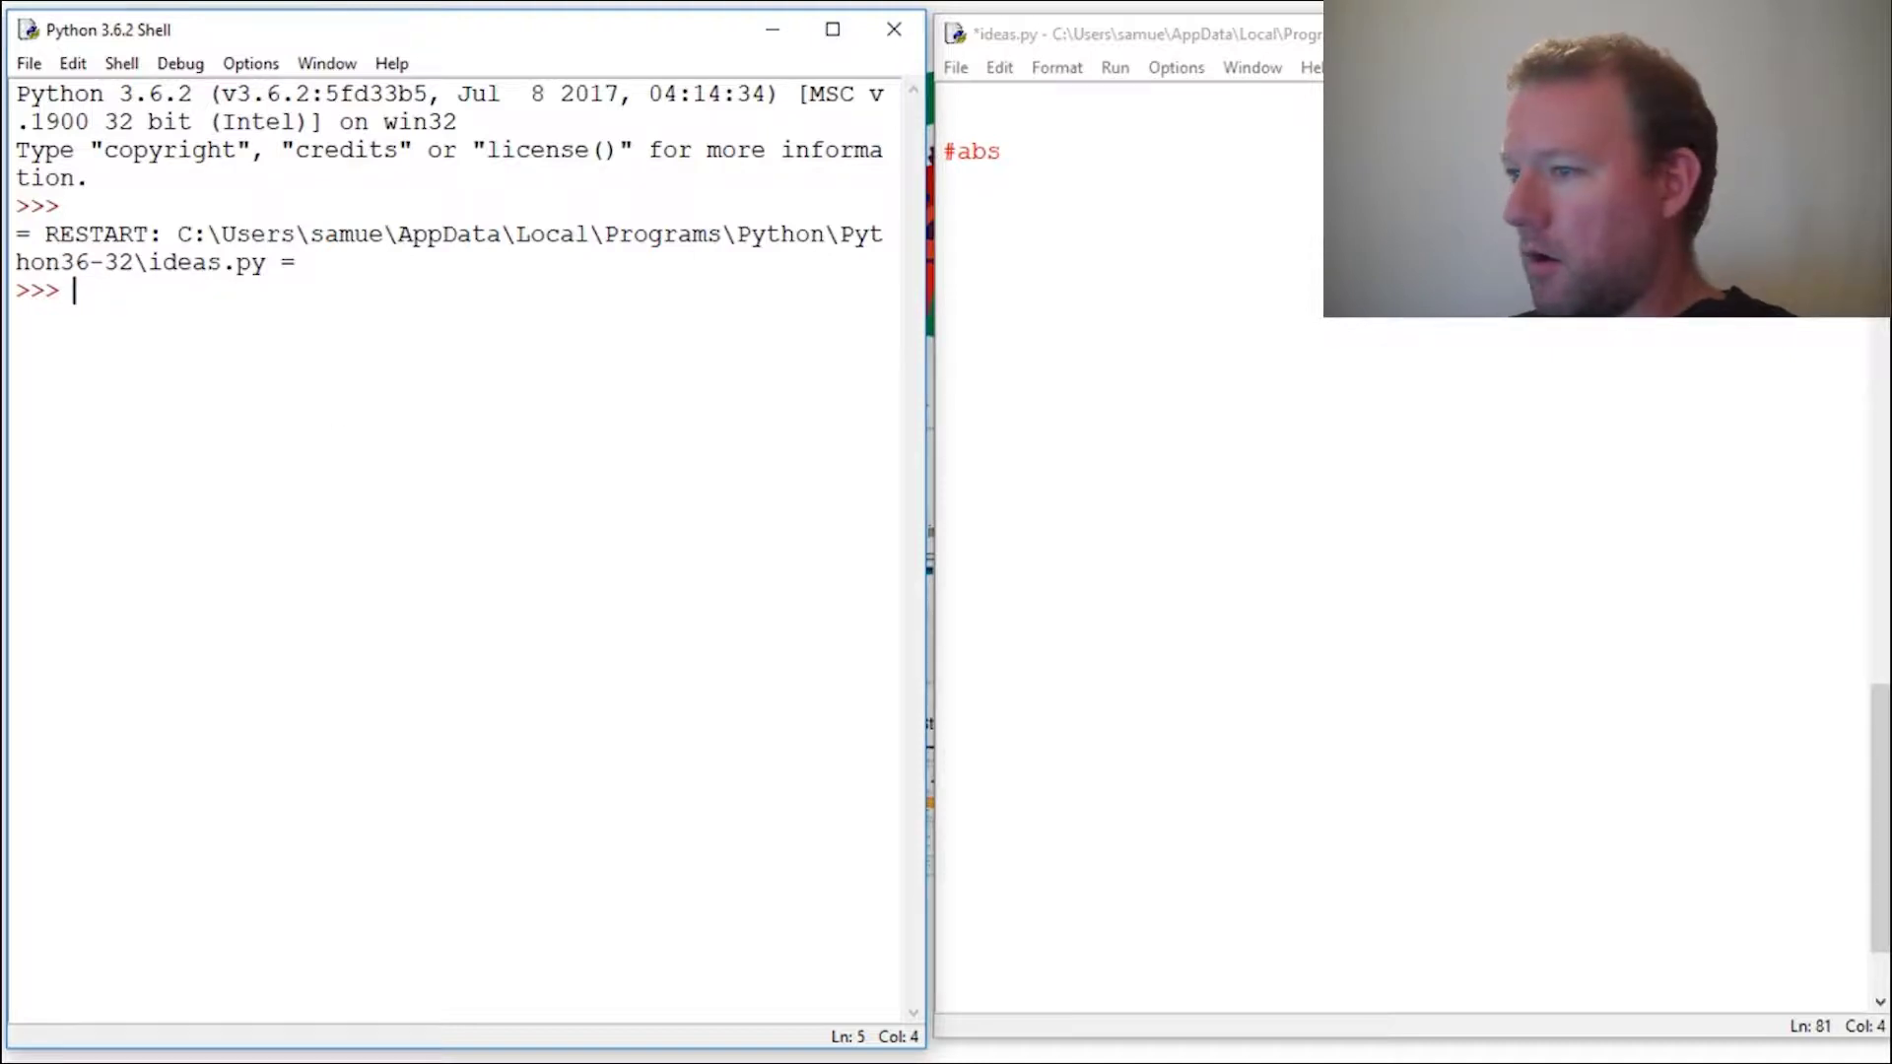
- Enter x = -4 in ideas.py, followed by a blank line
{"action": "left_click", "coordinate": [1225, 256]}
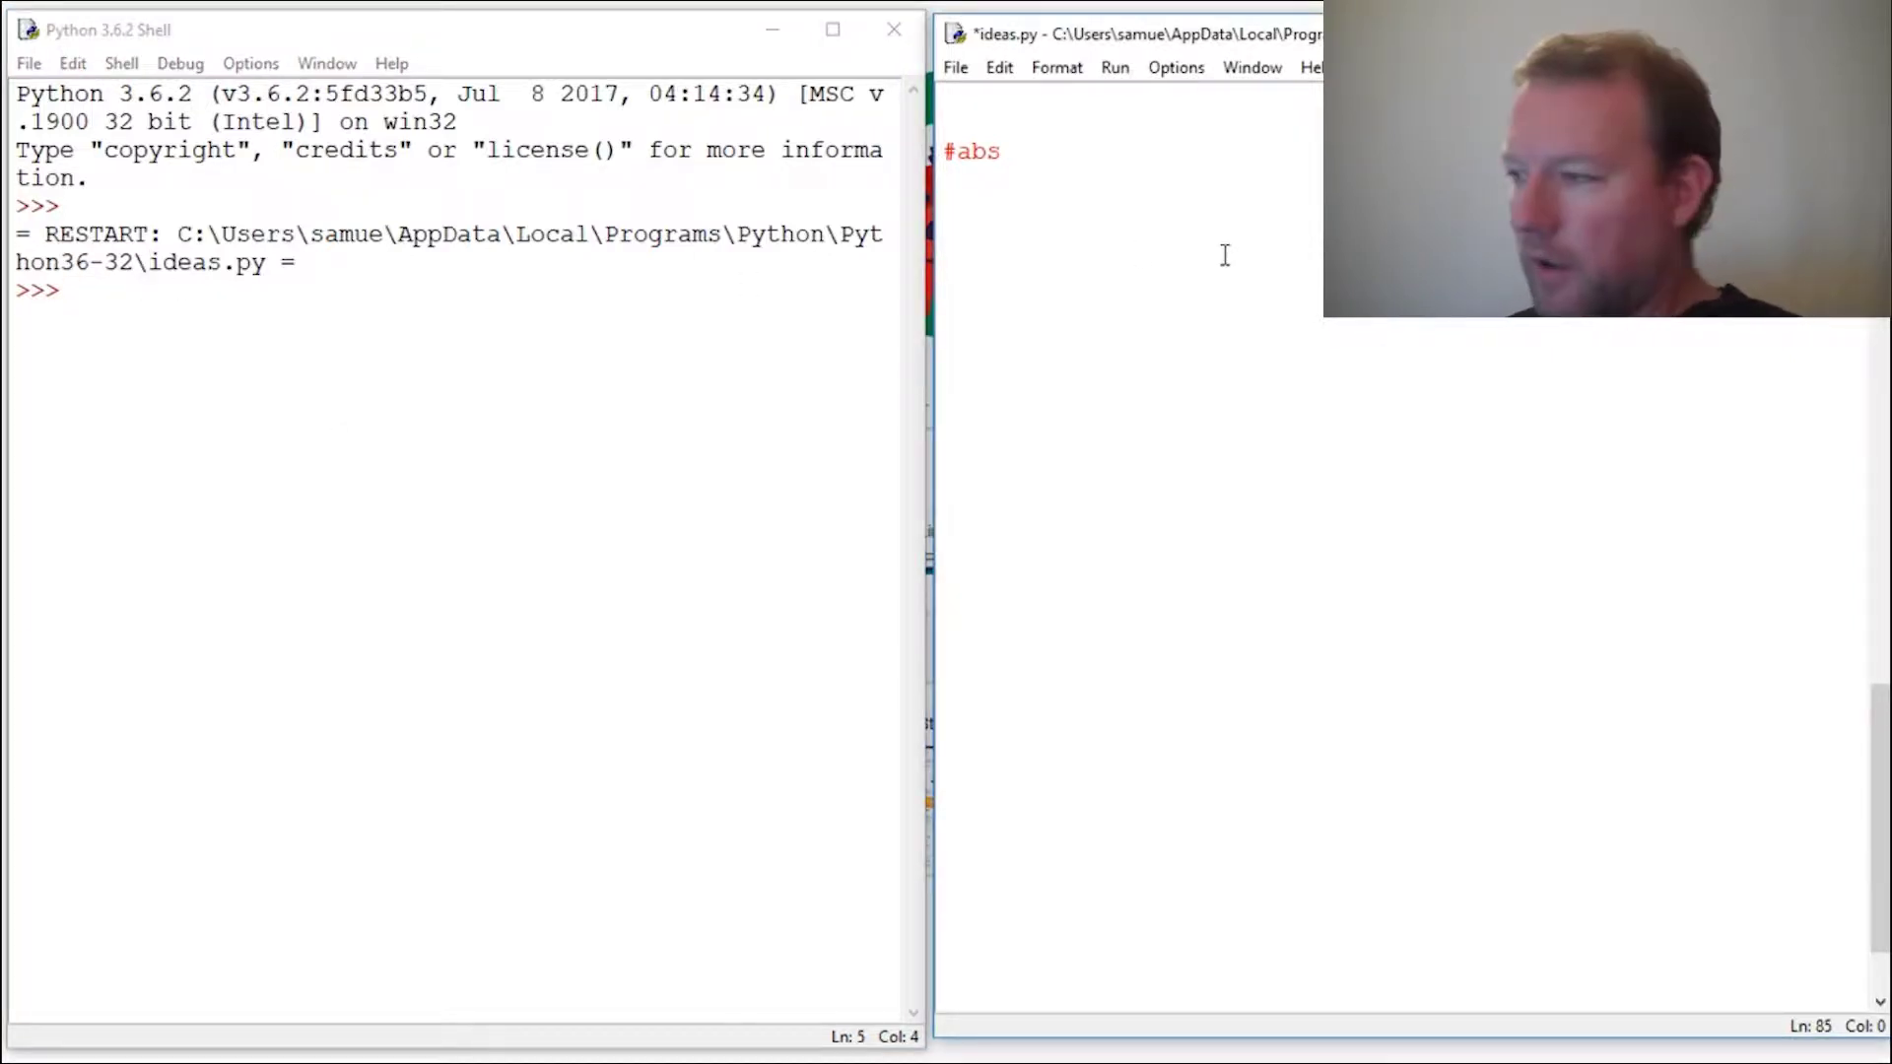
{"action": "left_click", "coordinate": [196, 307]}
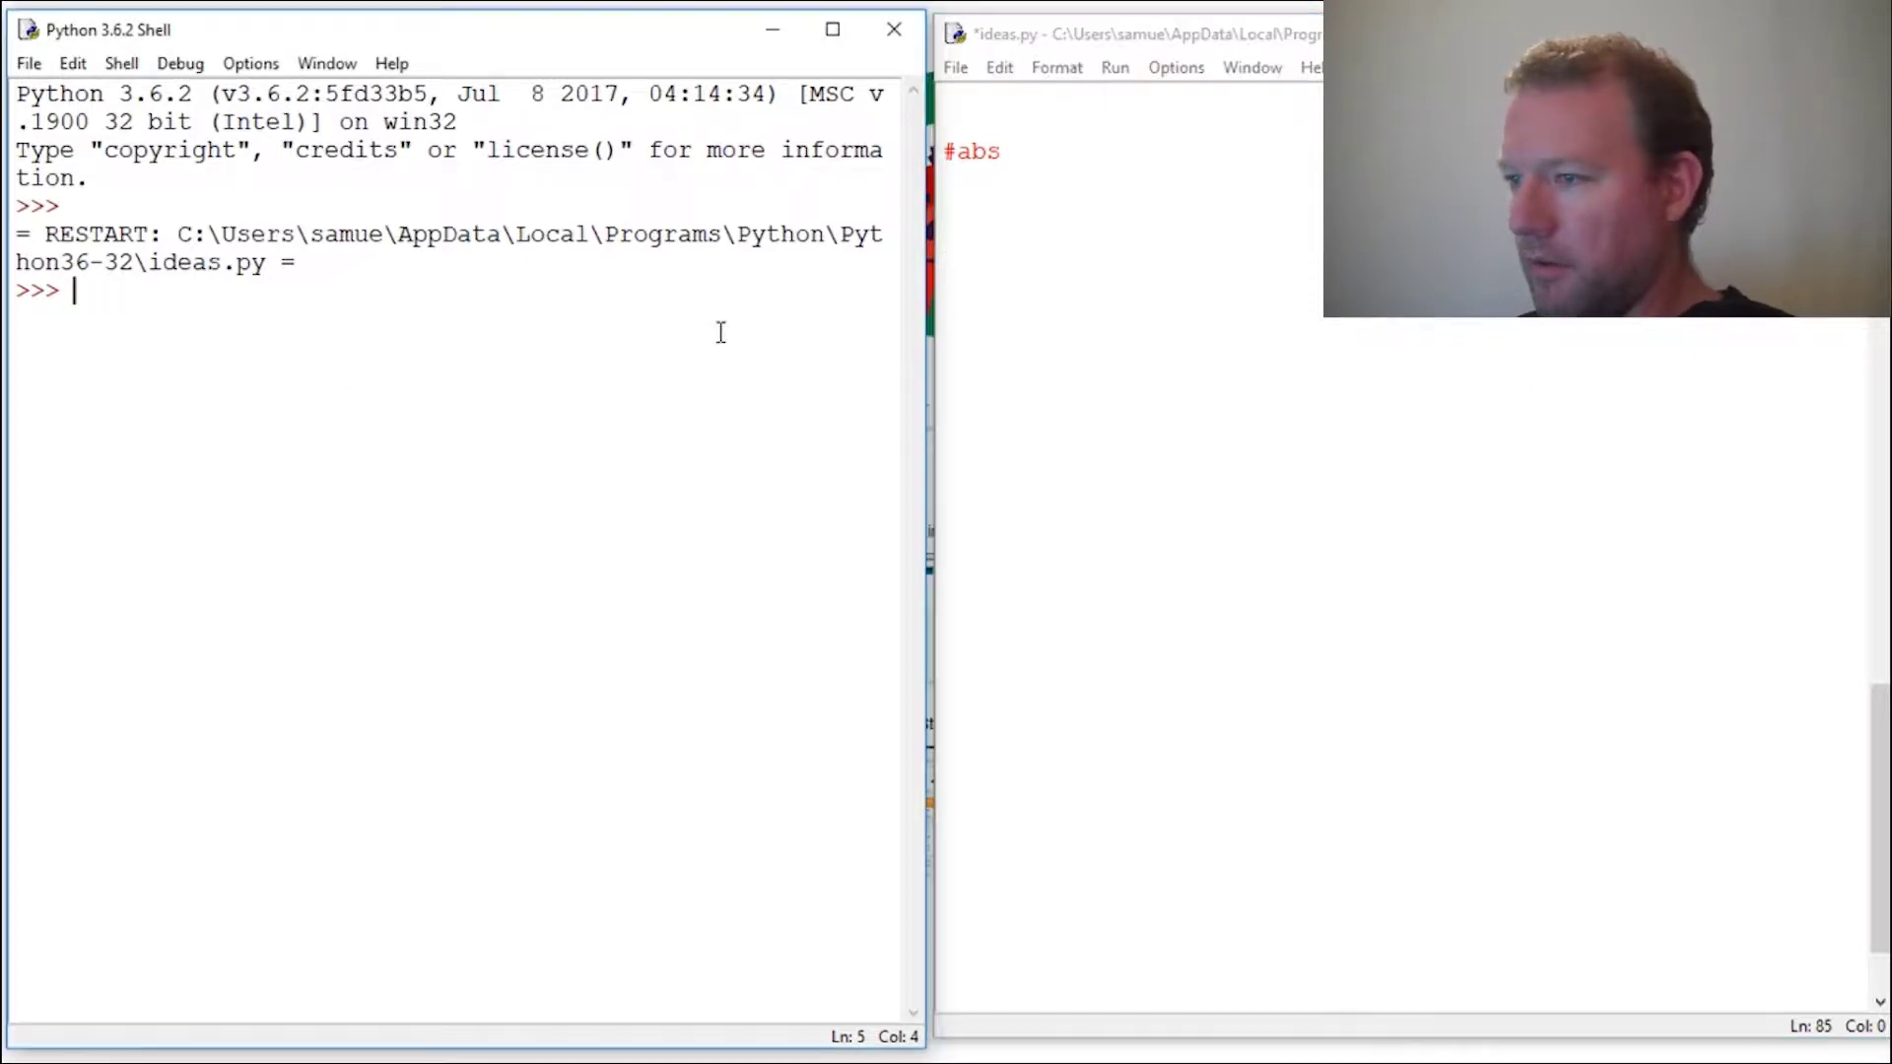
{"action": "left_click", "coordinate": [1130, 219]}
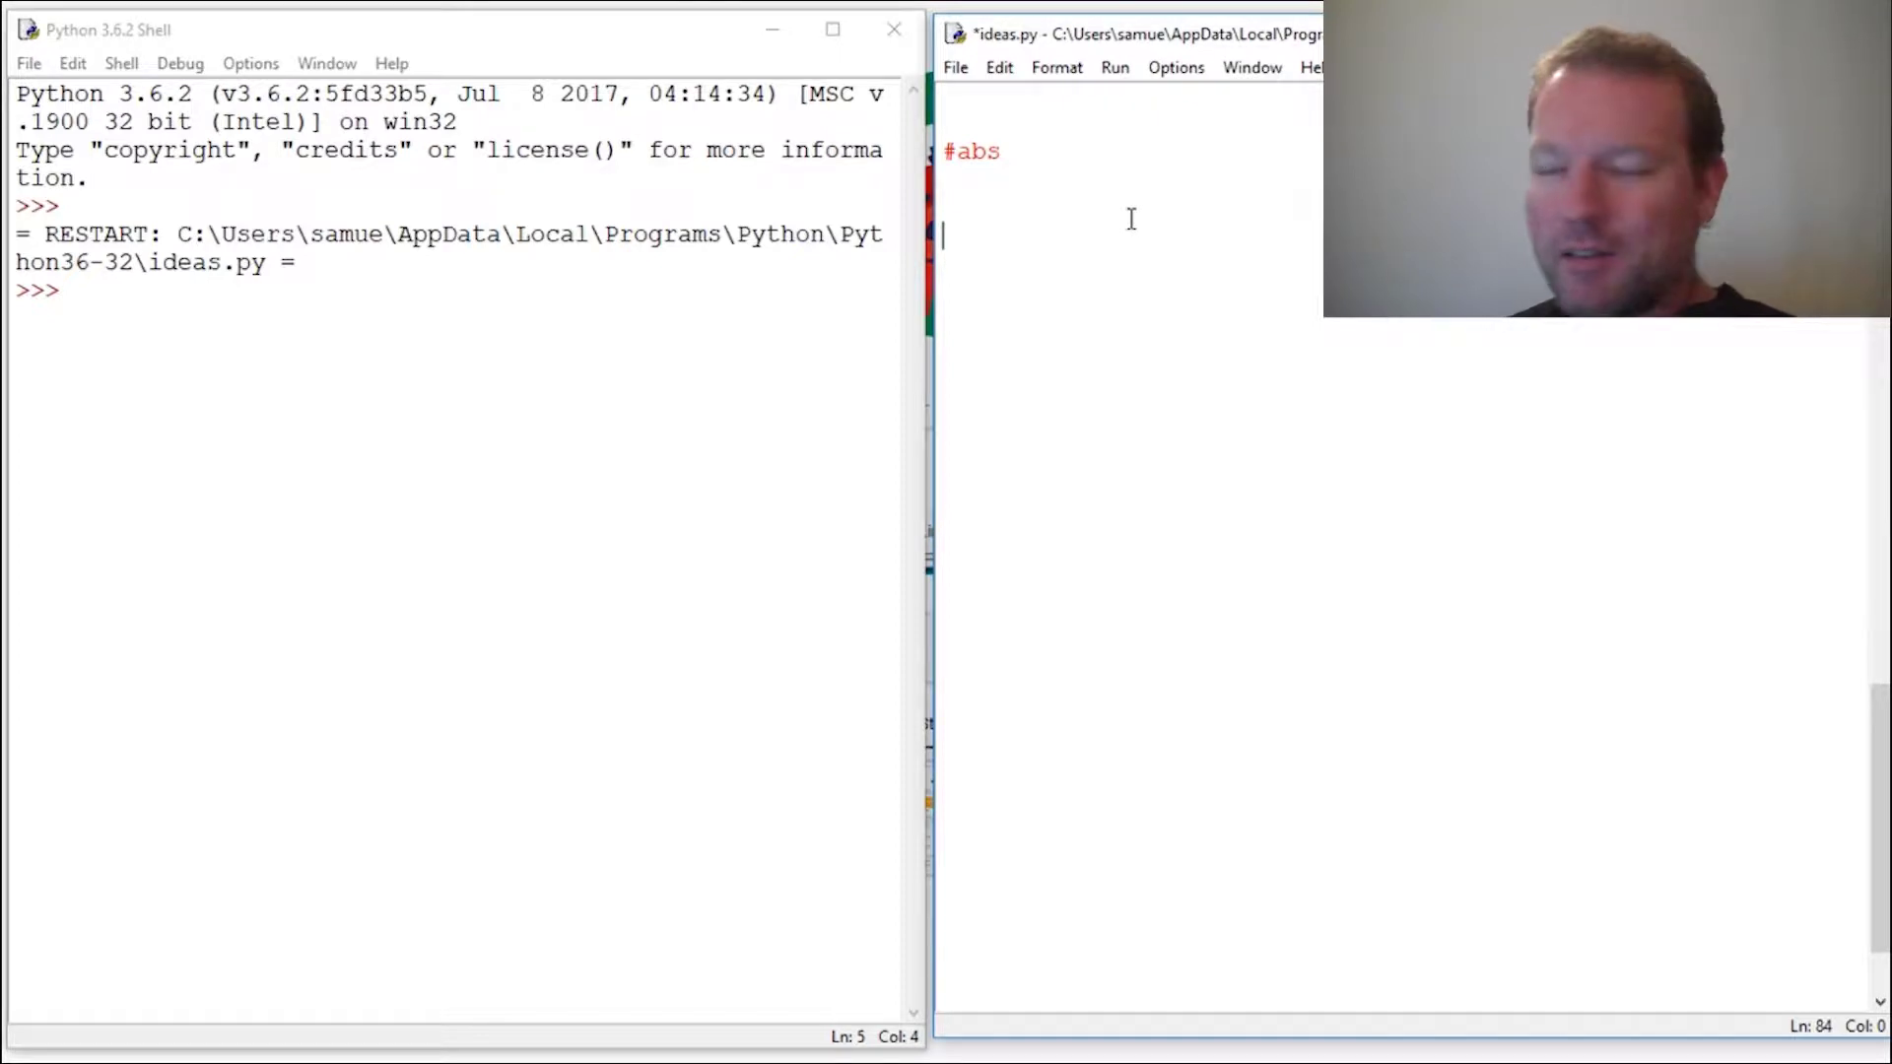
{"action": "type", "text": "x = "}
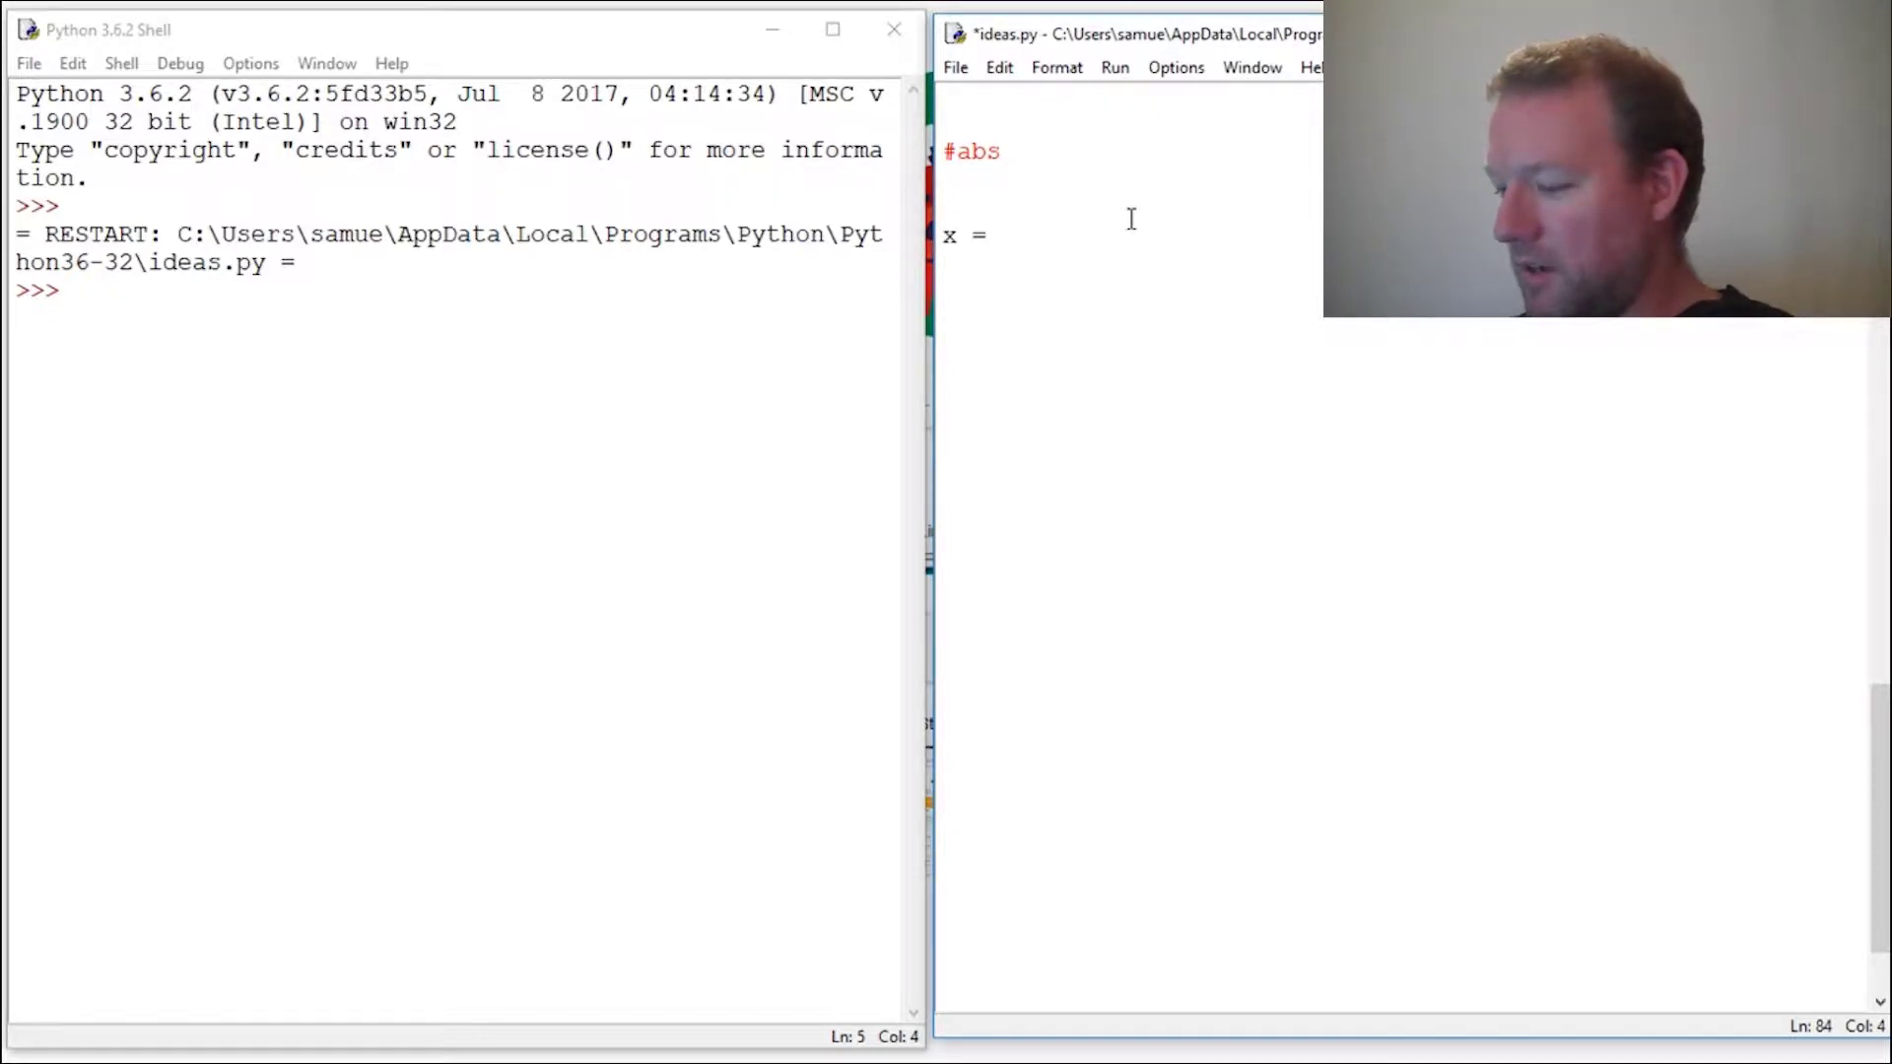
{"action": "type", "text": "-4"}
{"action": "key", "text": "Return"}
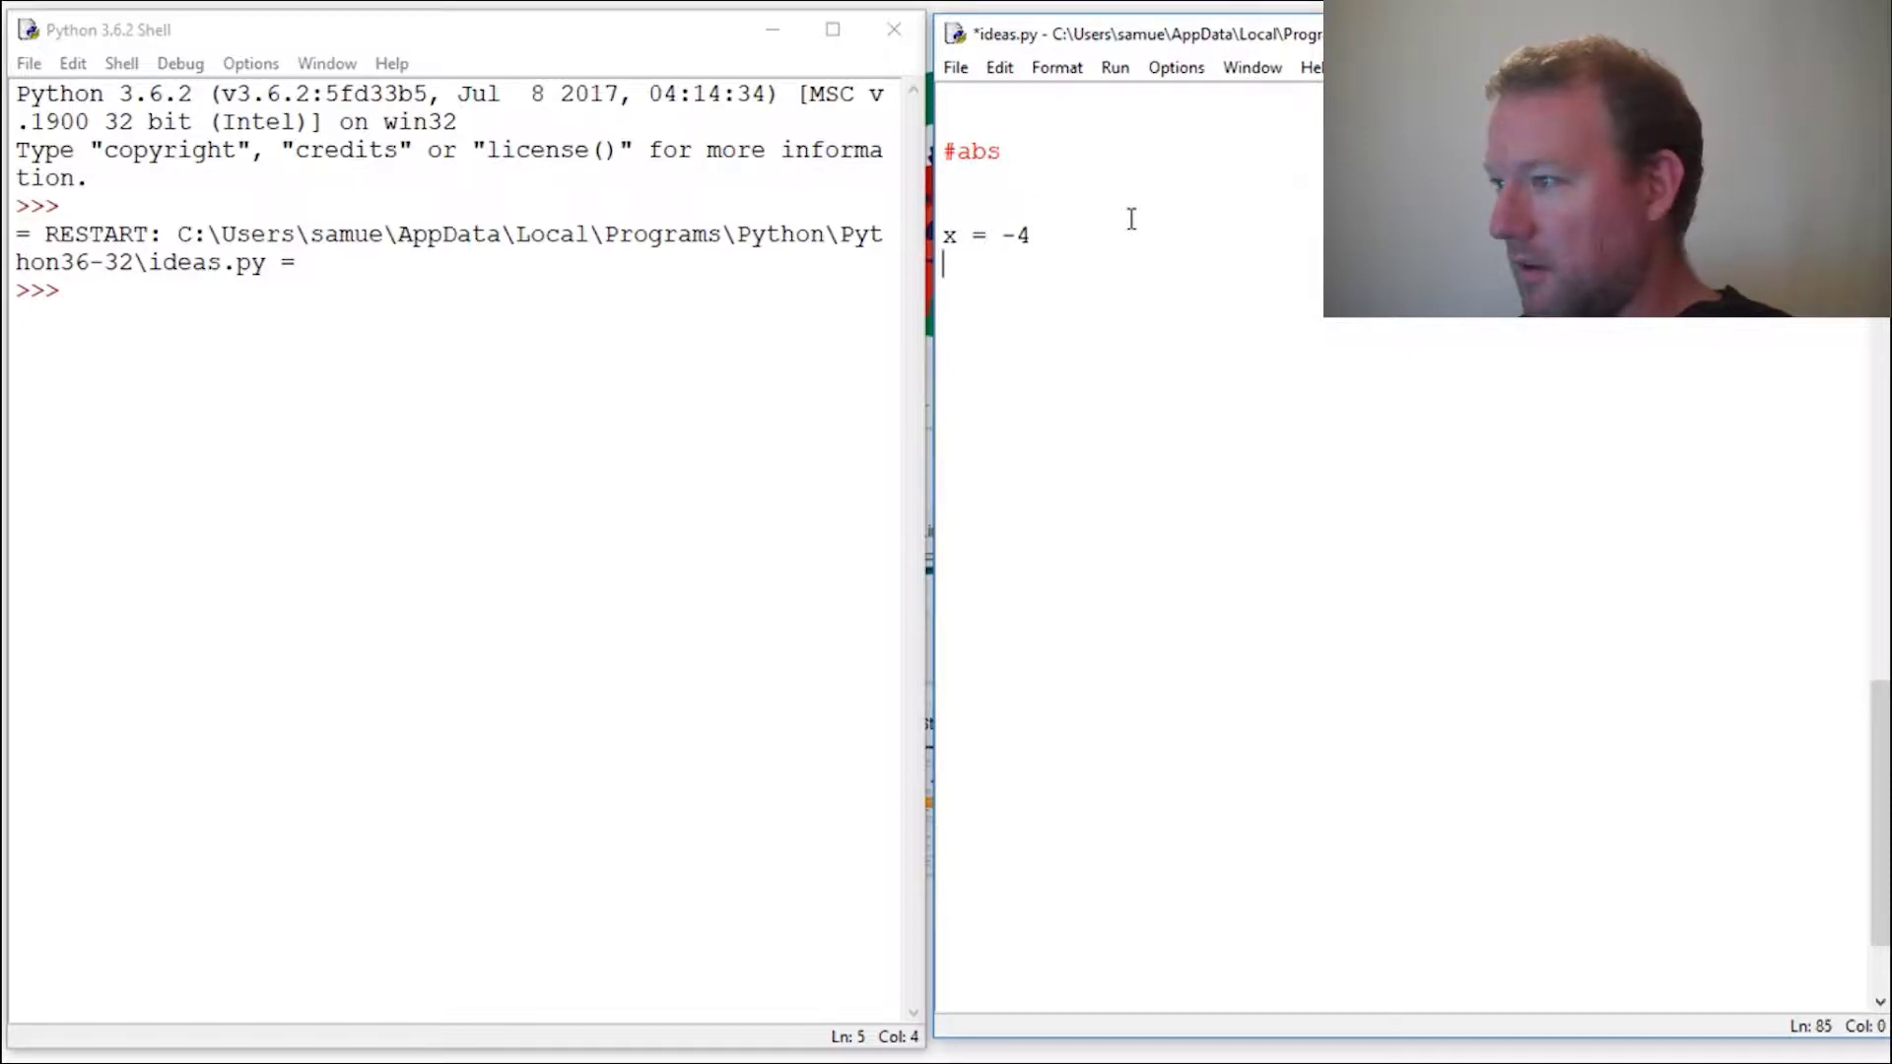
{"action": "key", "text": "Return"}
{"action": "type", "text": "if"}
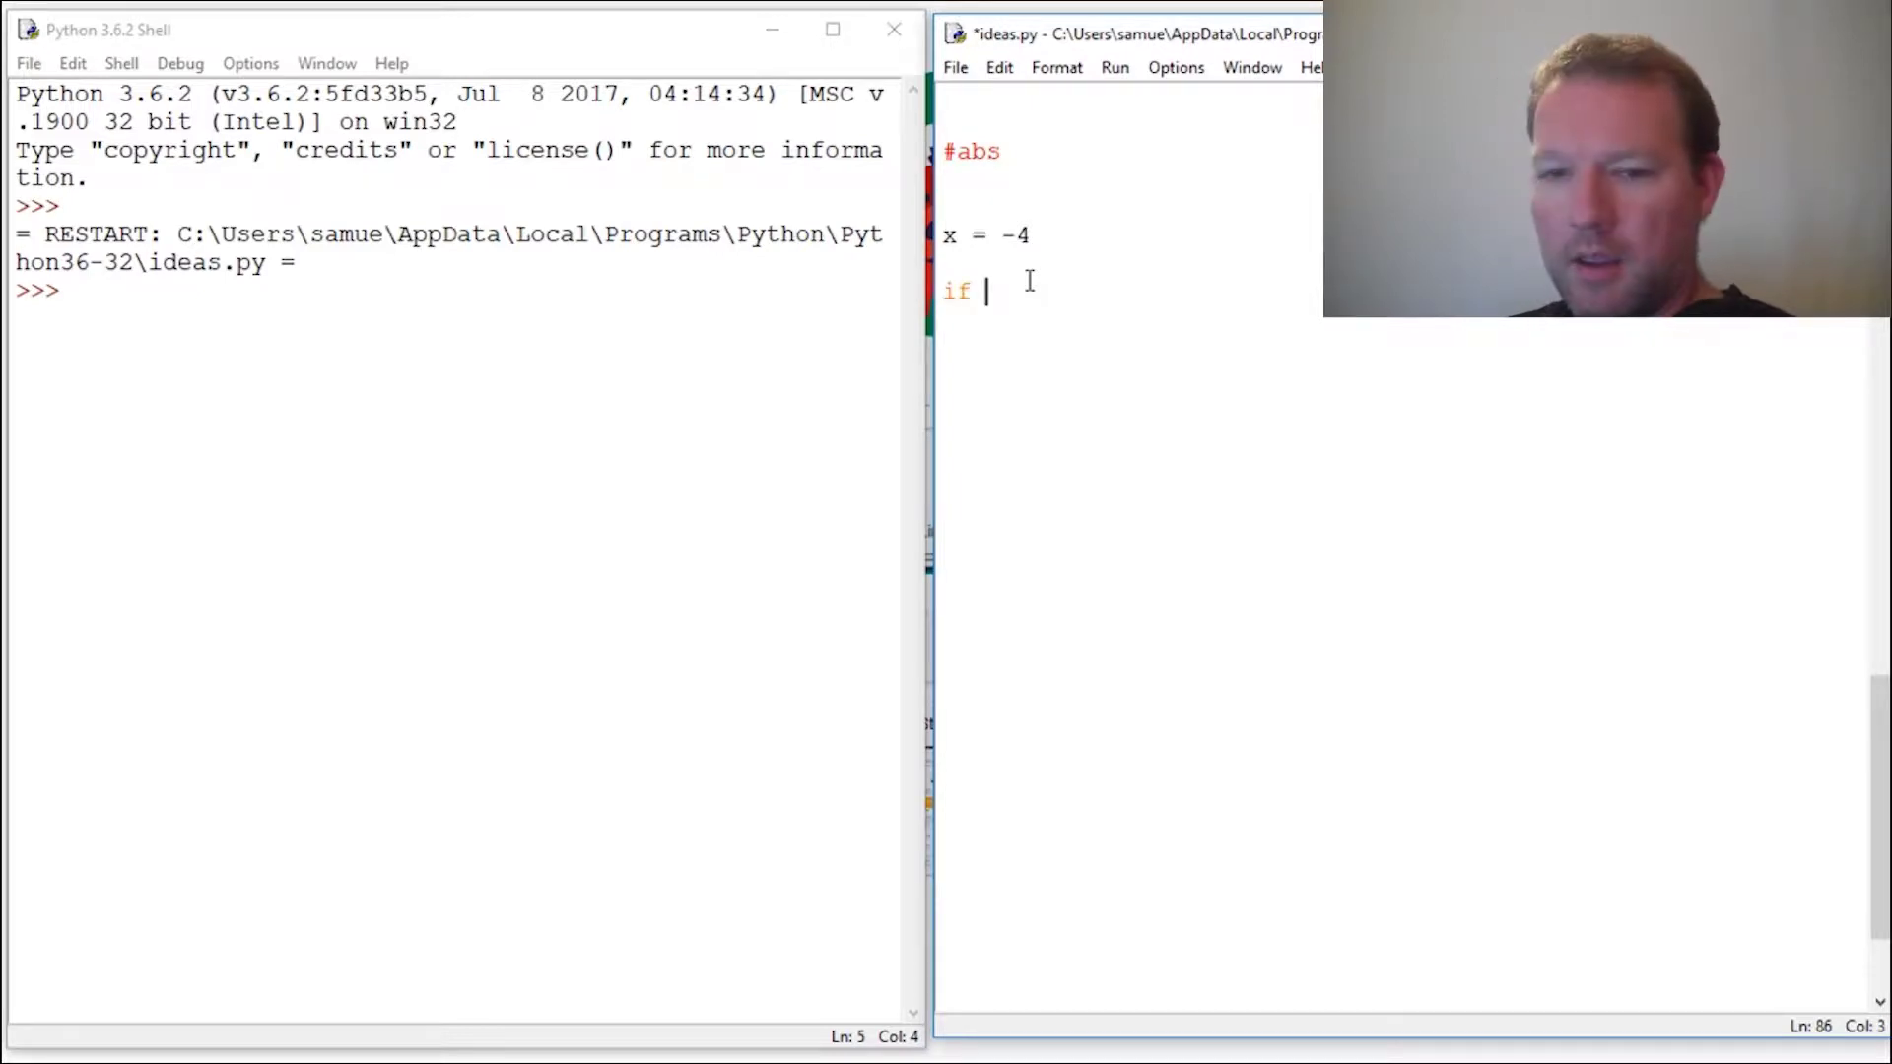
{"action": "type", "text": "x"}
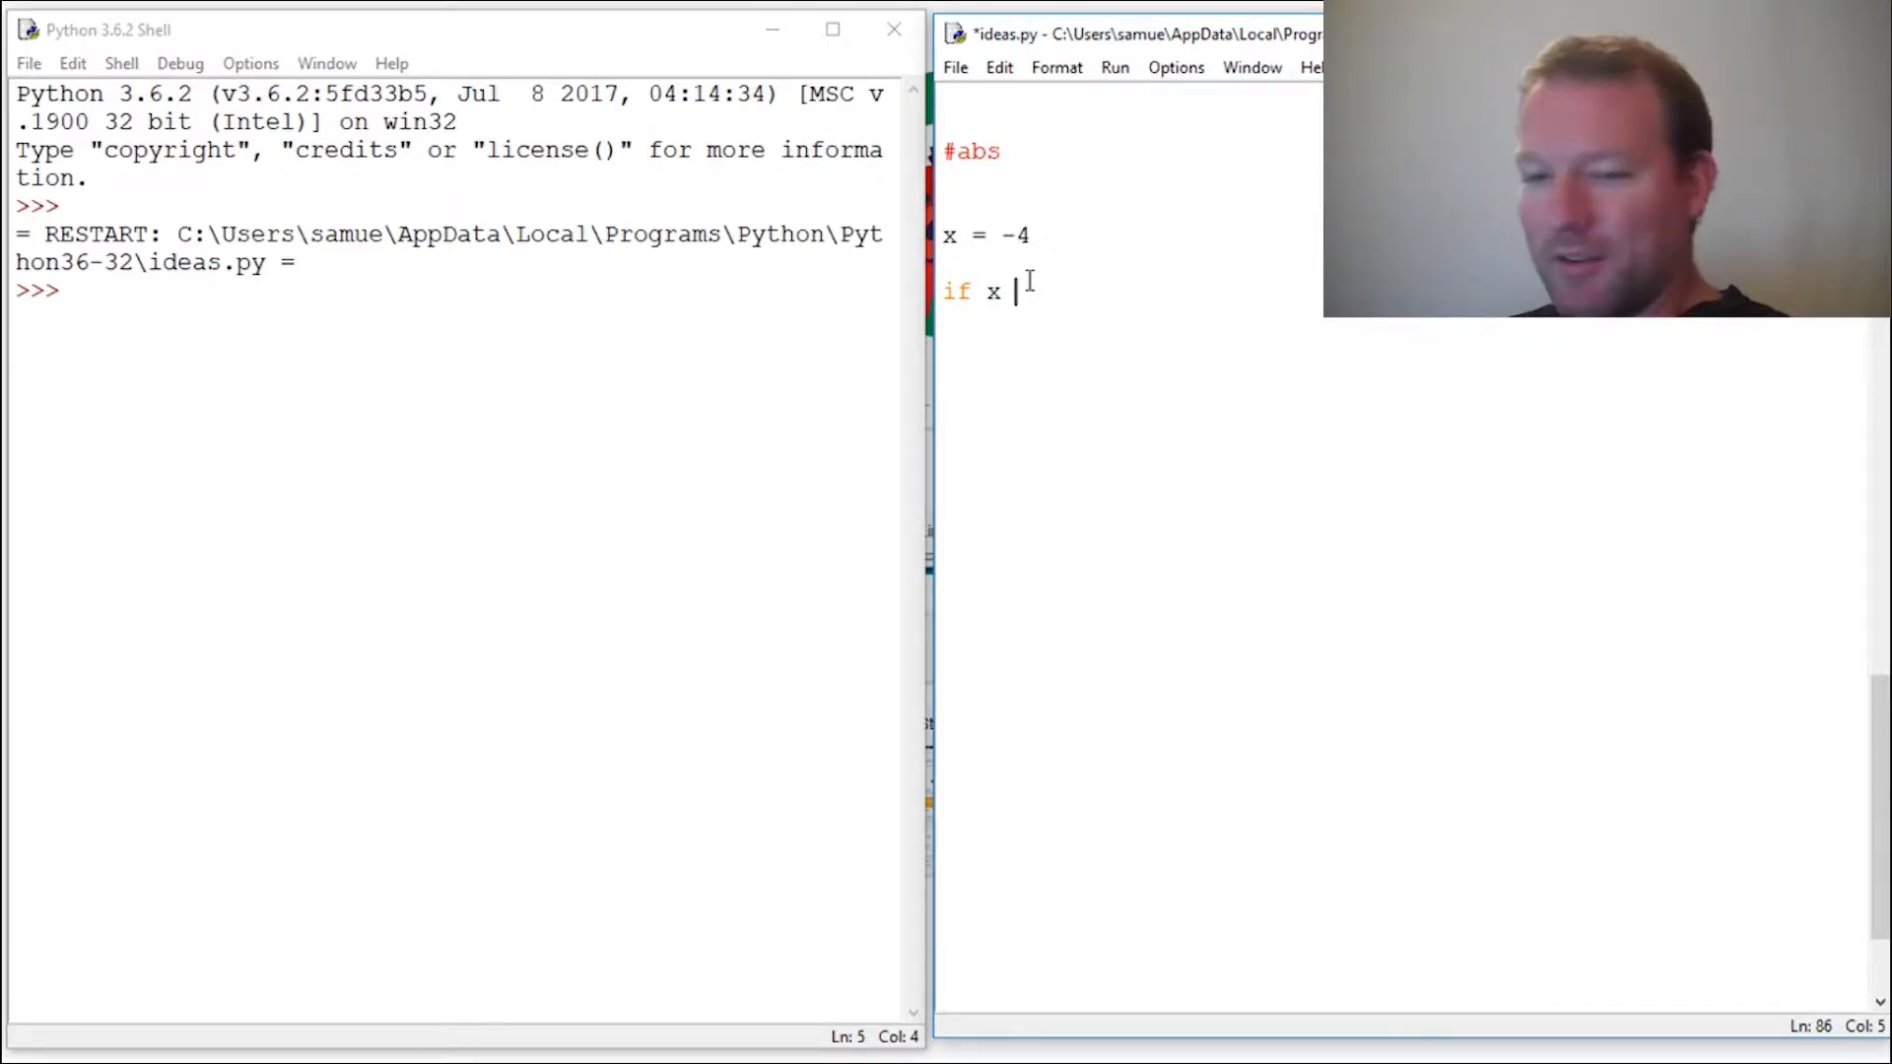
{"action": "type", "text": ">"}
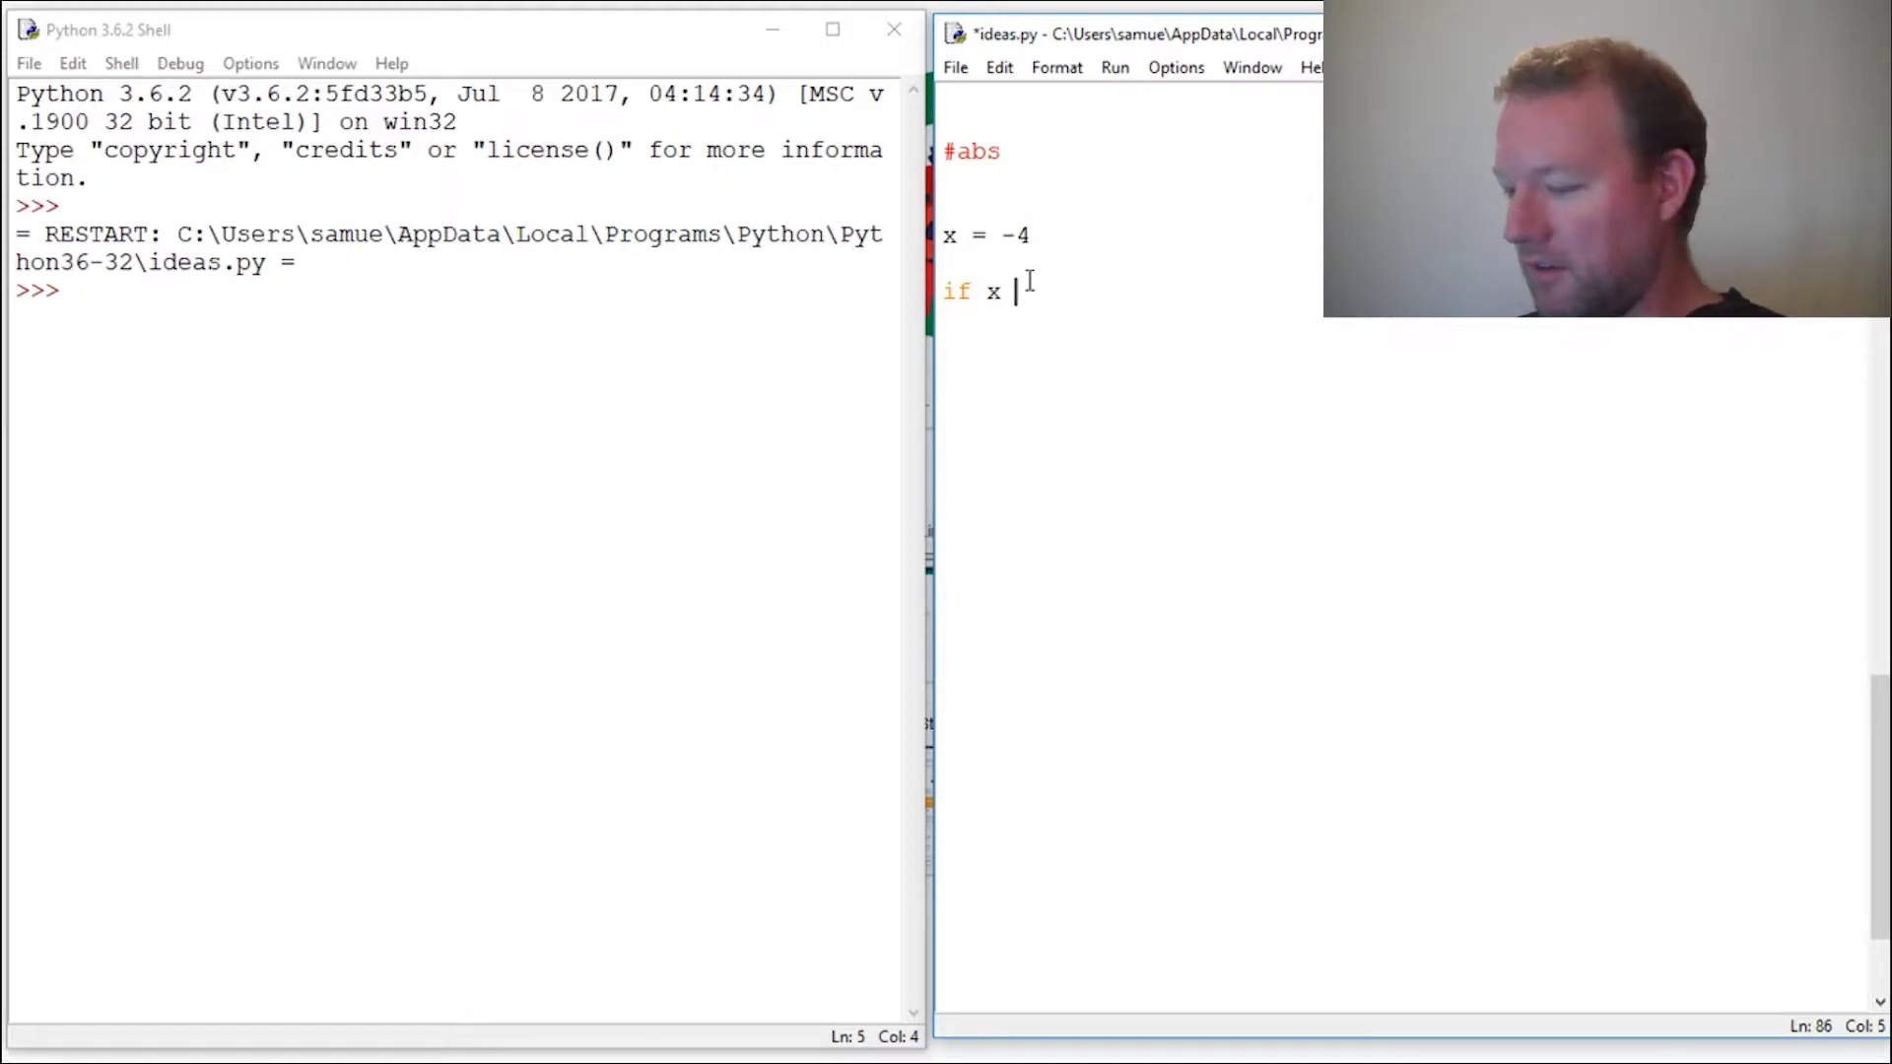
{"action": "type", "text": " 0:"}
- Write the block: if x > 0: print(x), else: print(0-x)
{"action": "key", "text": "Return"}
{"action": "type", "text": "rint("}
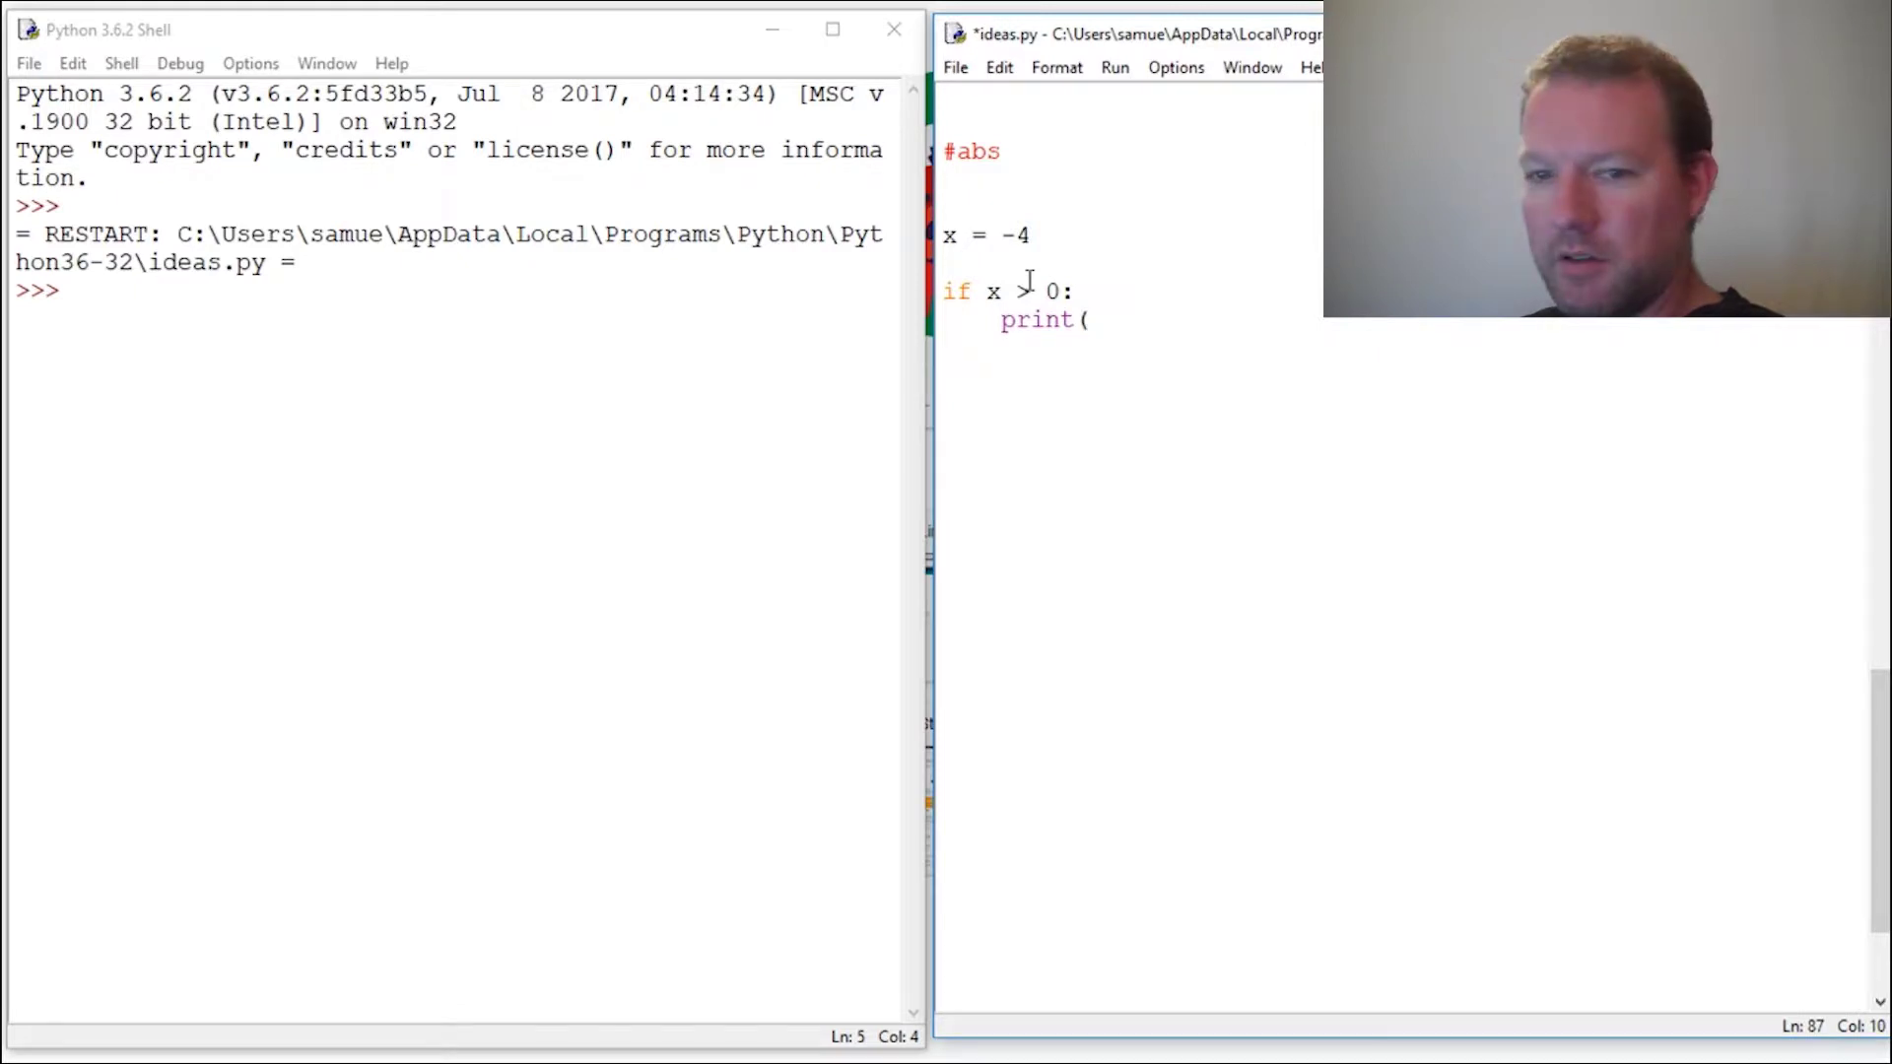
{"action": "type", "text": "x)"}
{"action": "key", "text": "Return"}
{"action": "type", "text": "else:"}
{"action": "key", "text": "Return"}
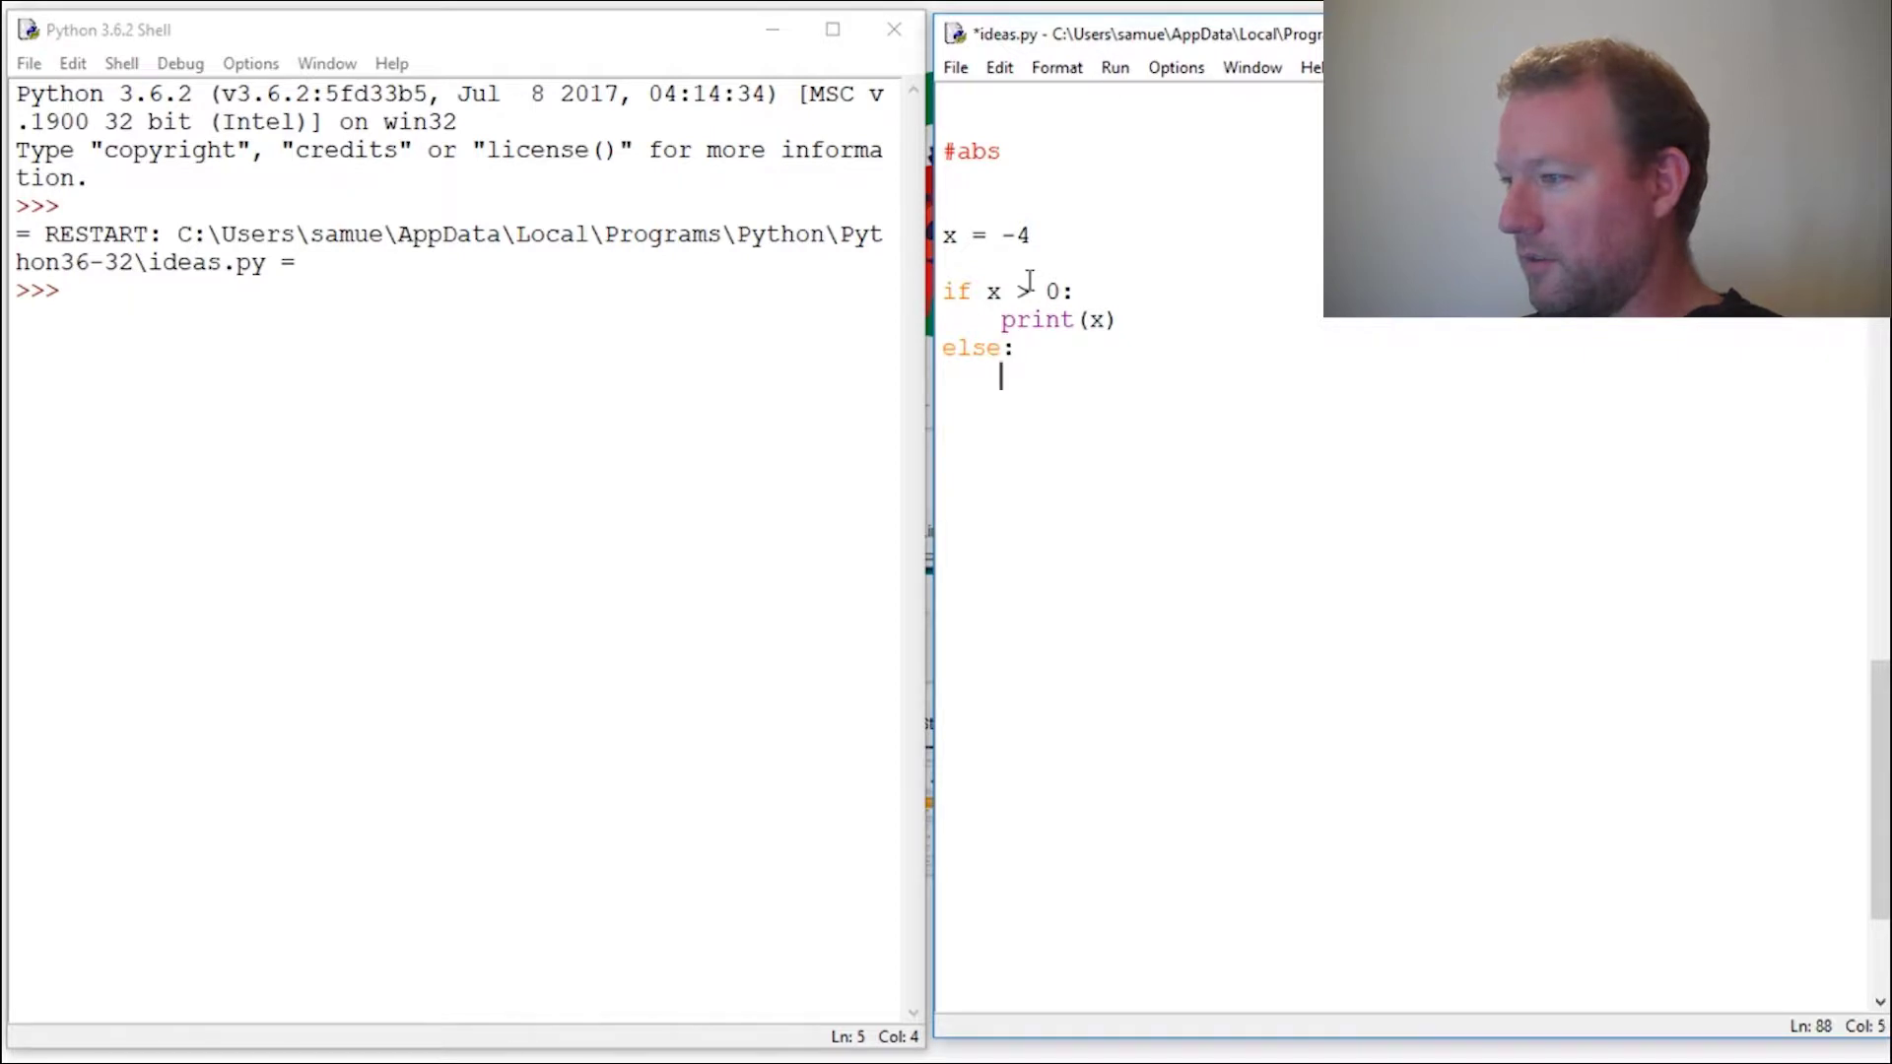
{"action": "type", "text": "print("}
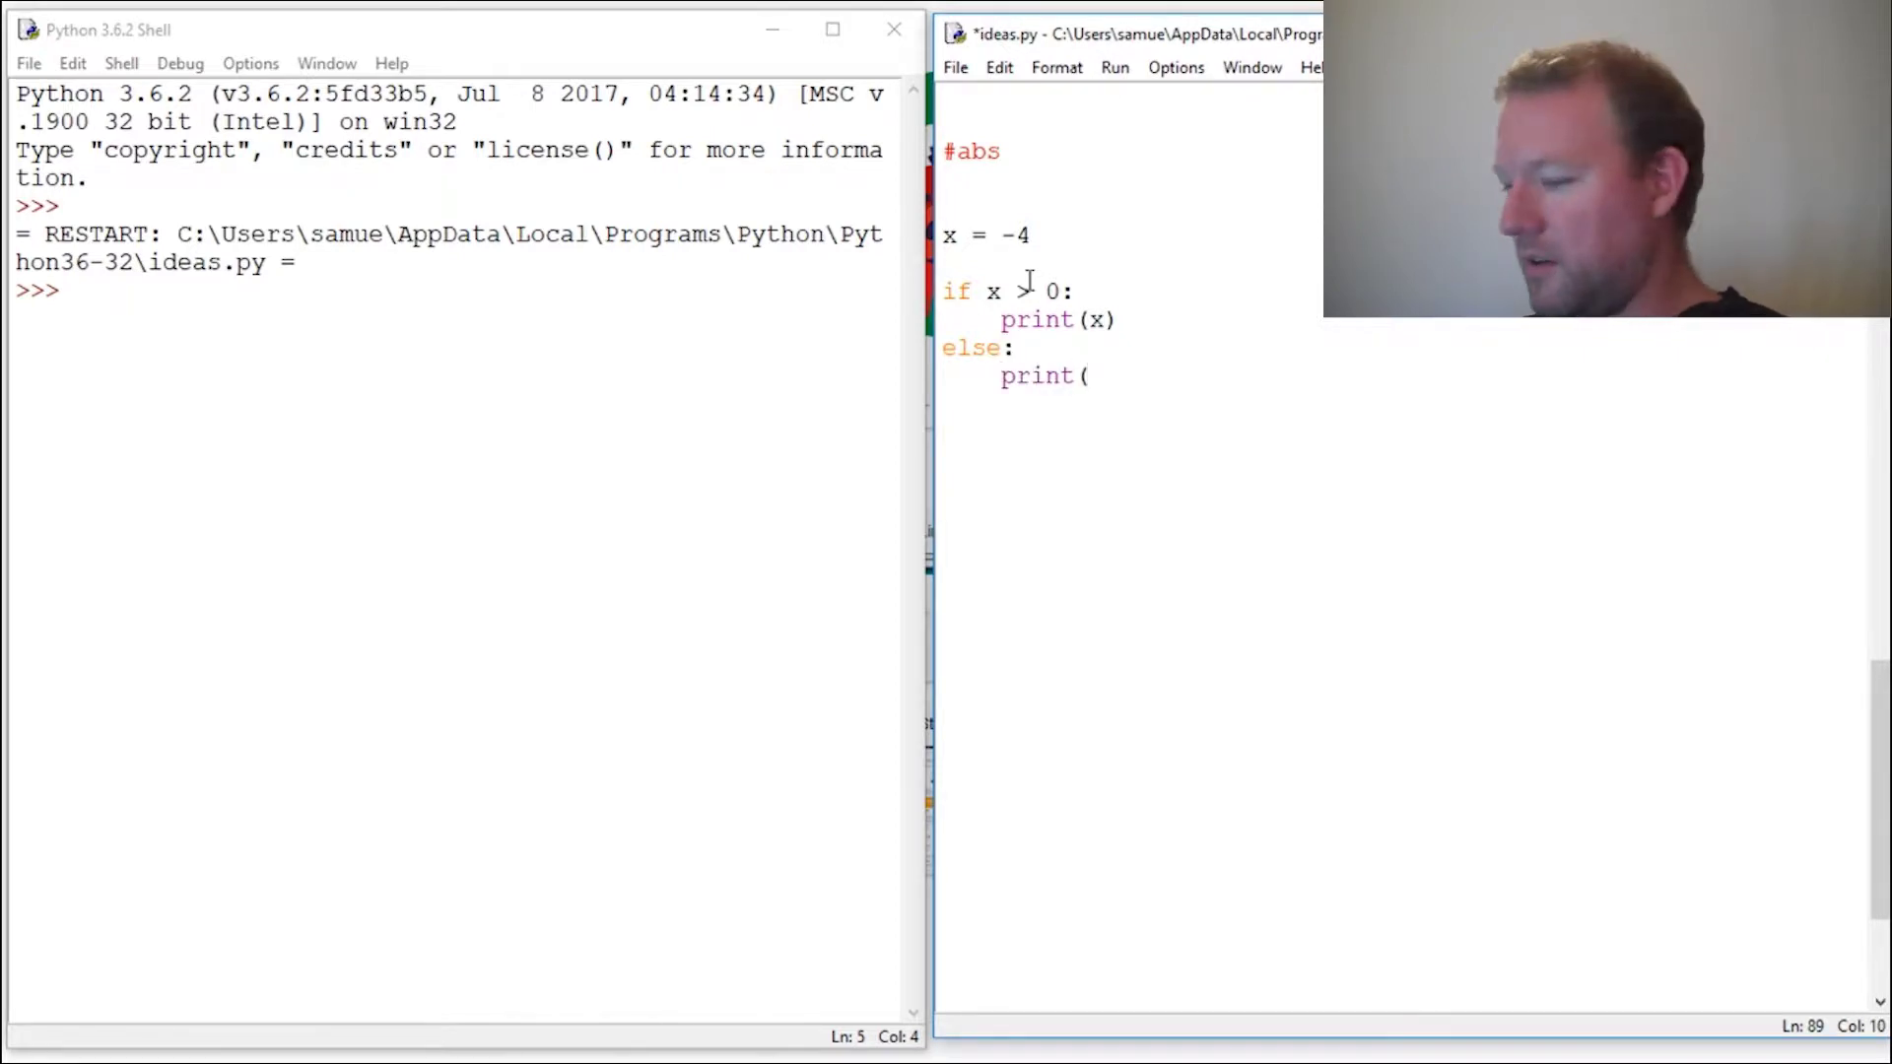
{"action": "type", "text": "0-"}
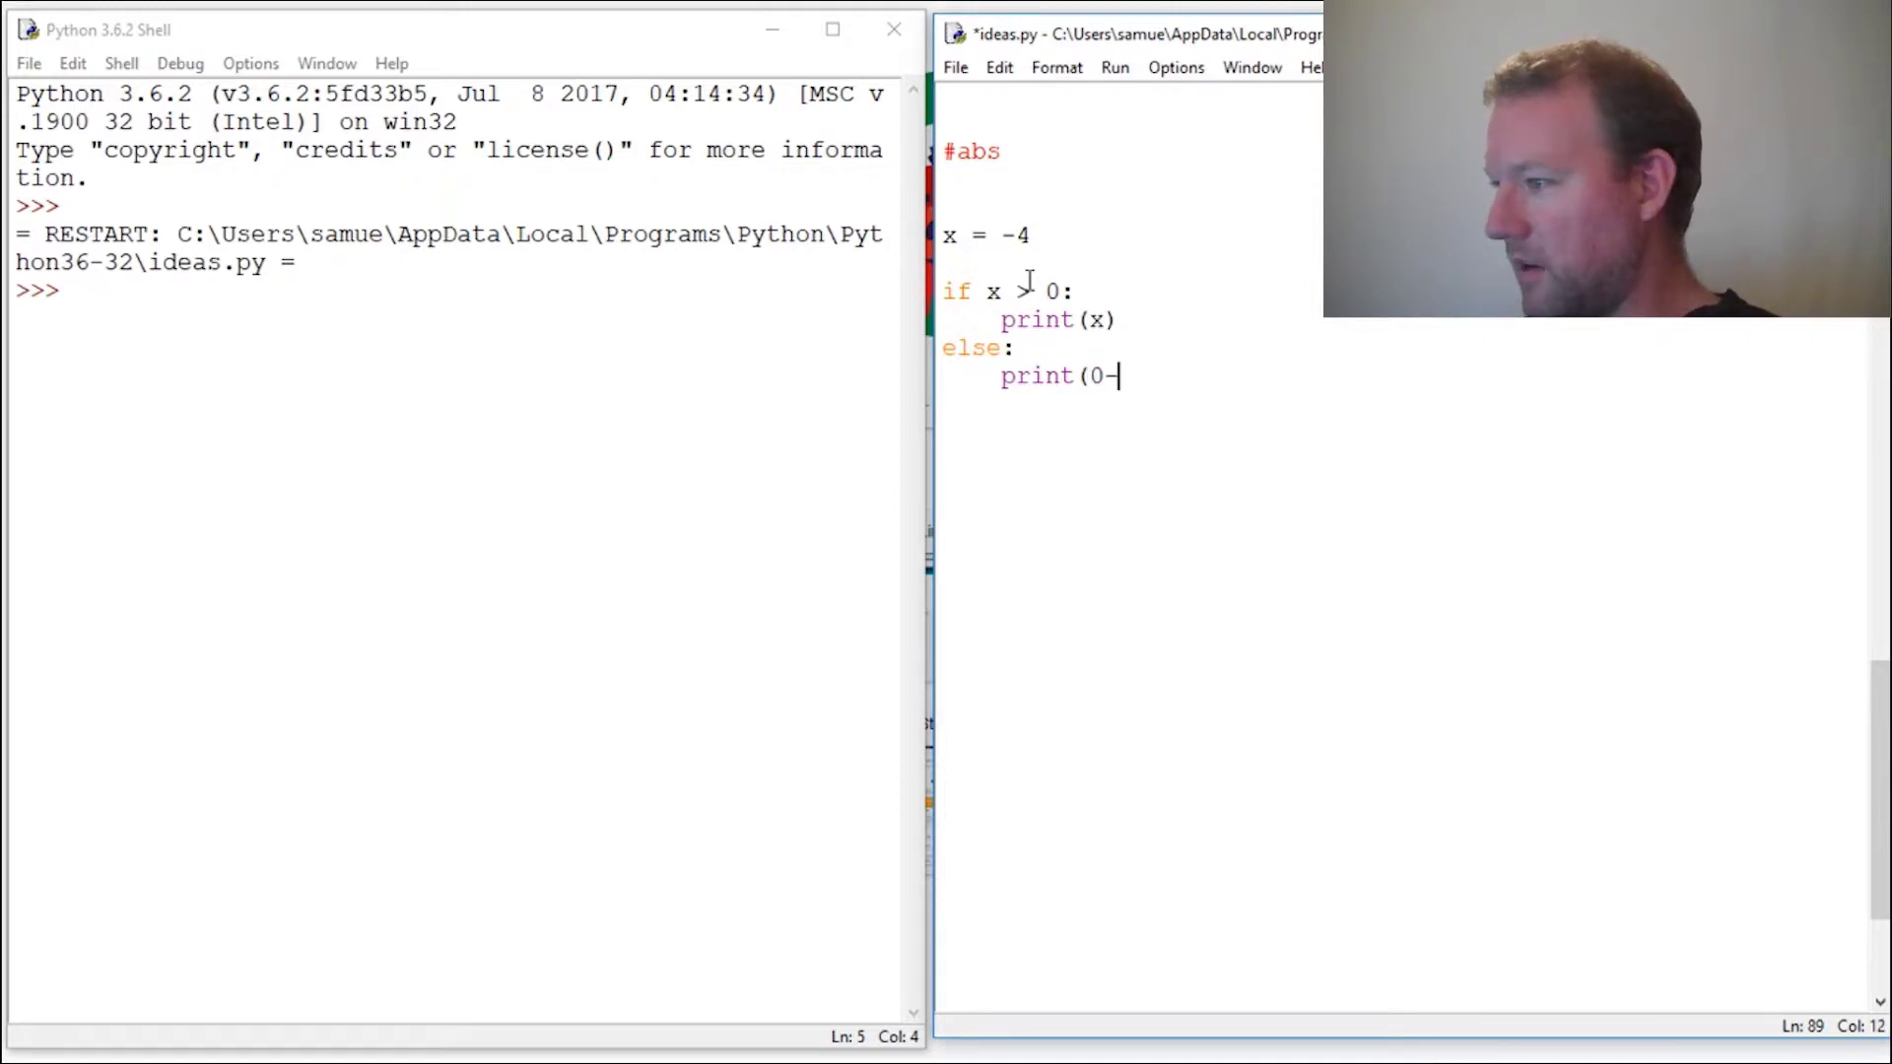
{"action": "type", "text": "x)"}
{"action": "key", "text": "Return"}
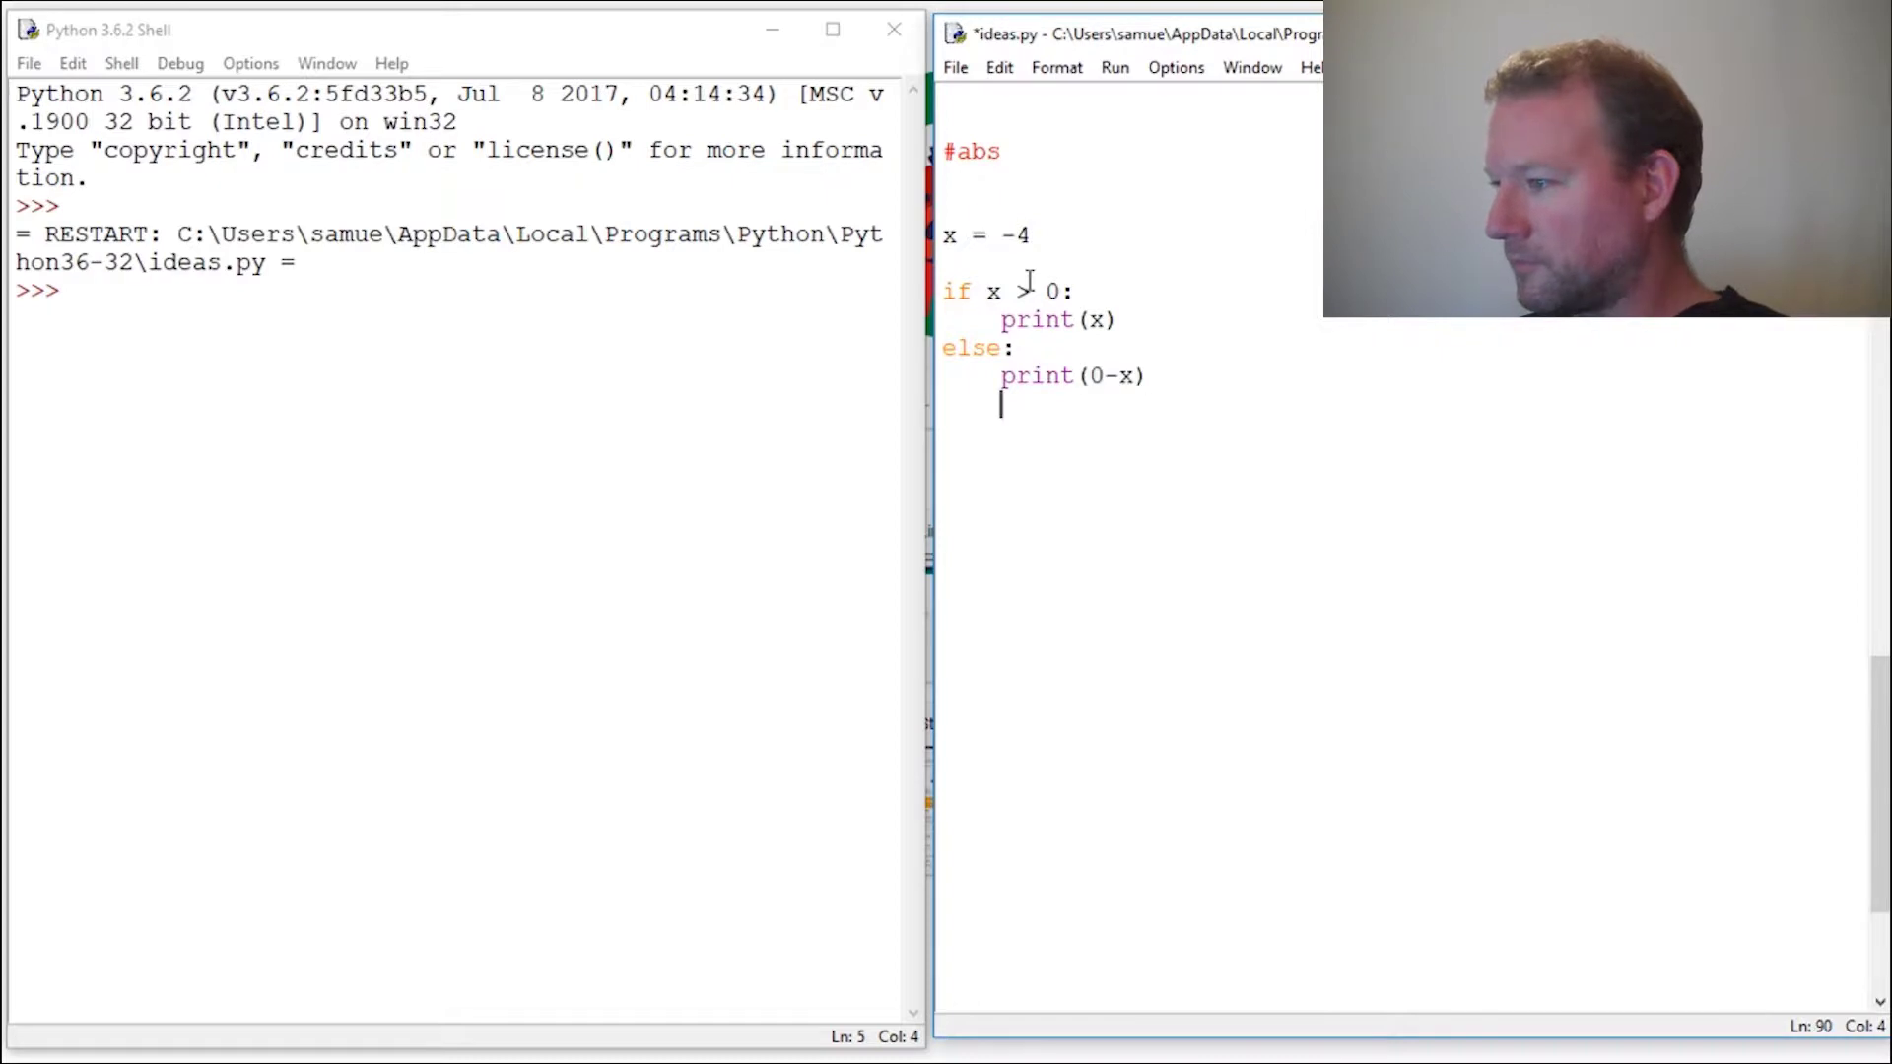
- Save and run ideas.py, then highlight the shell output 4 and the script's -4
{"action": "key", "text": "F5"}
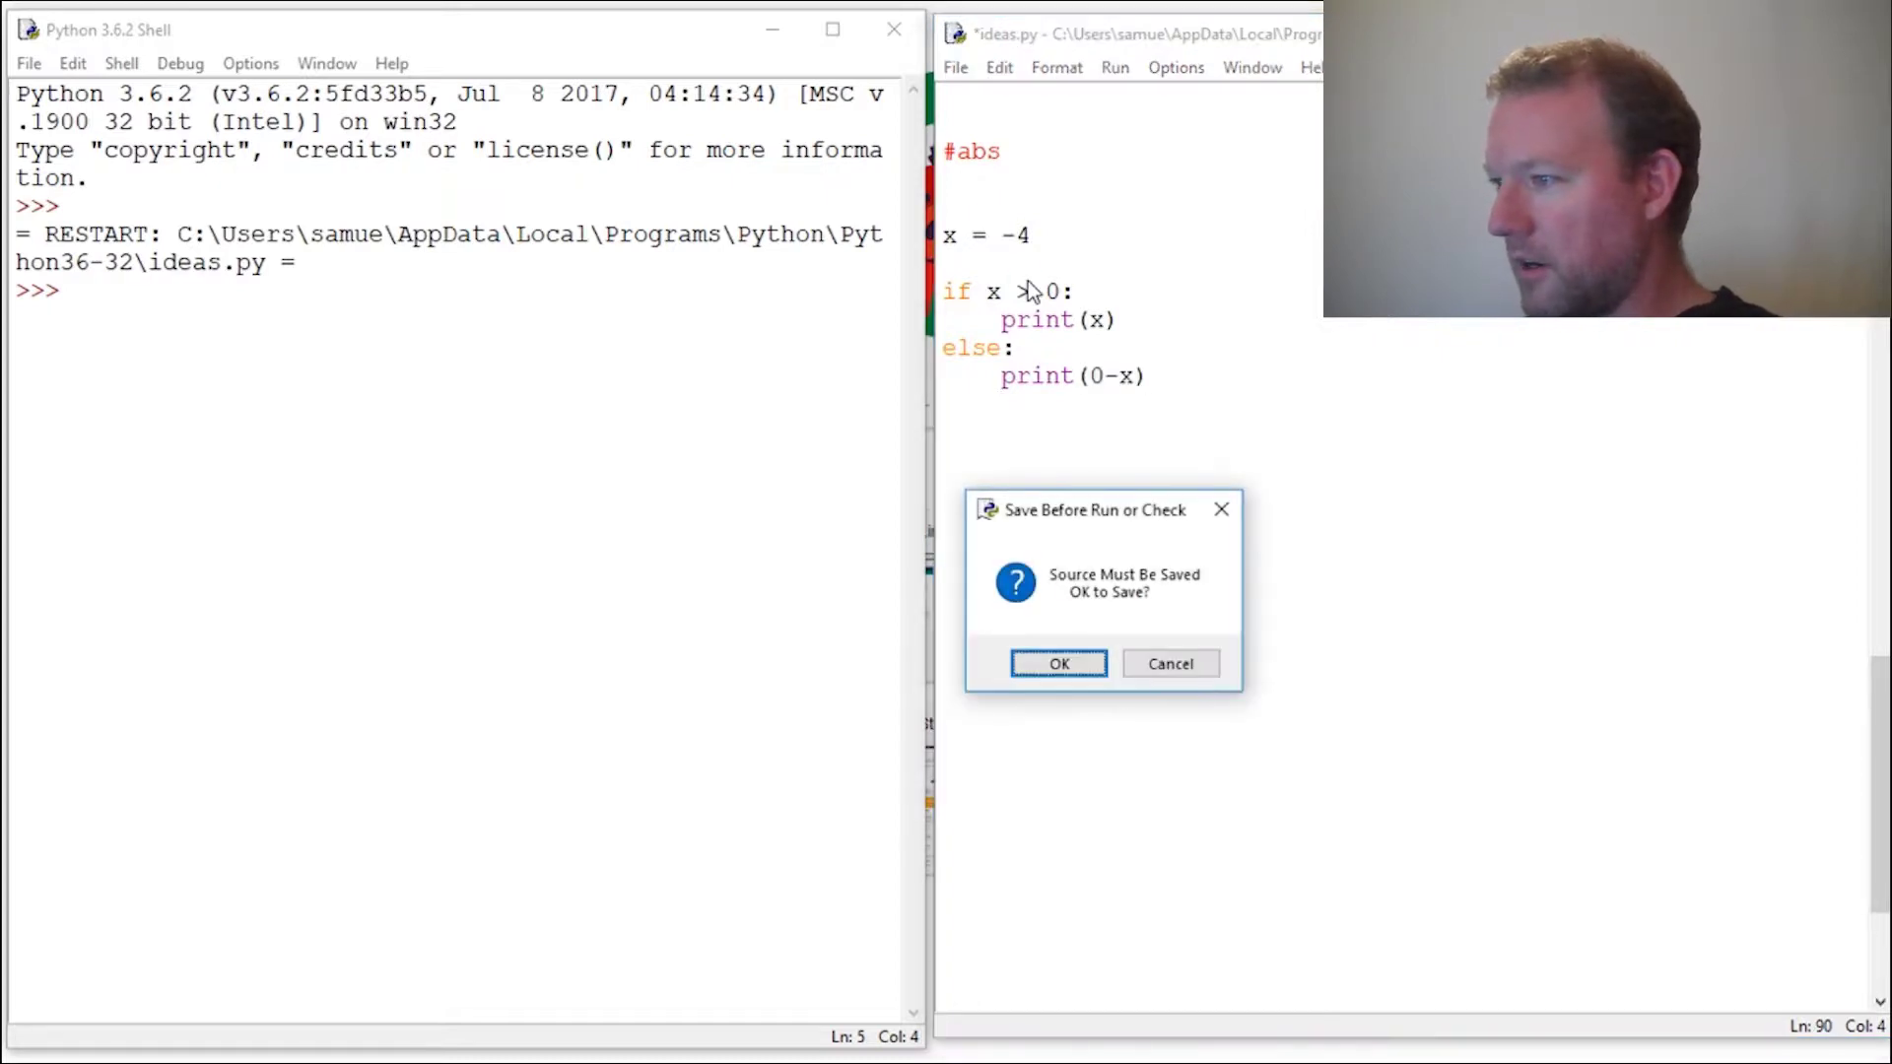
{"action": "key", "text": "Return"}
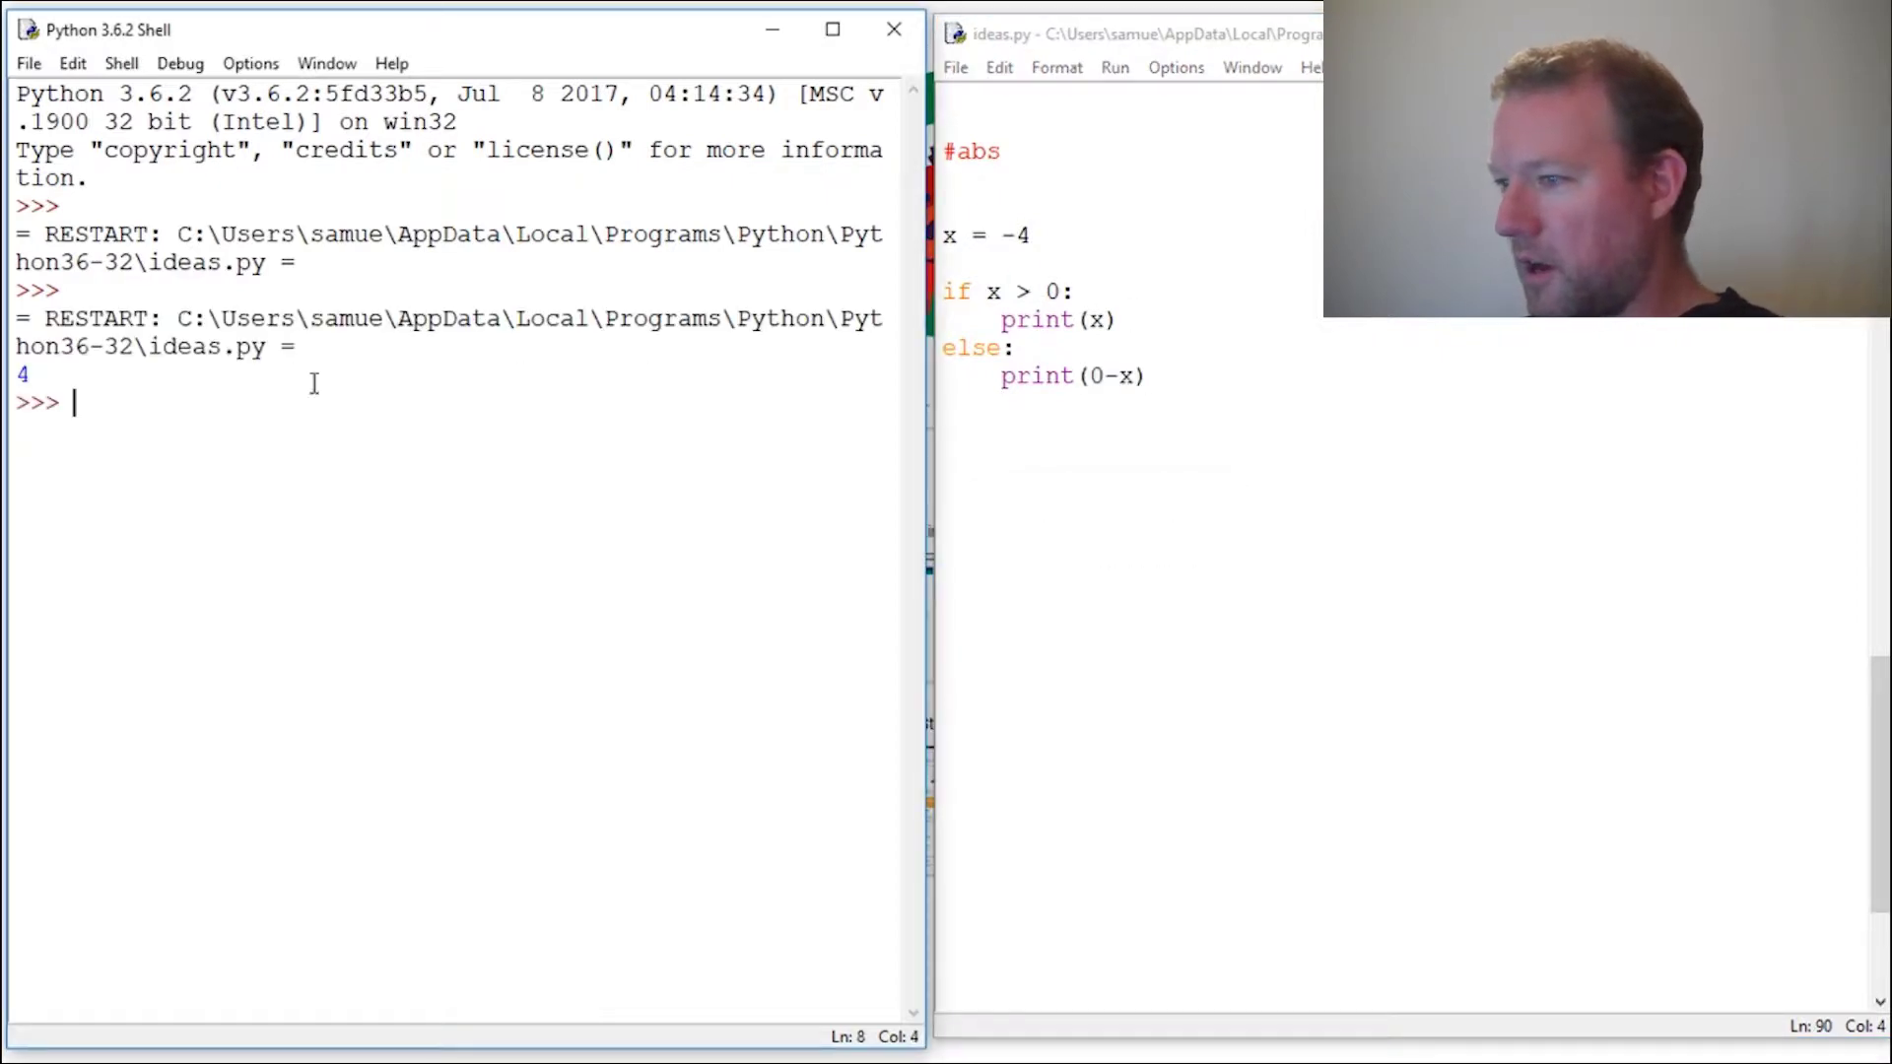
{"action": "double_click", "coordinate": [22, 376]}
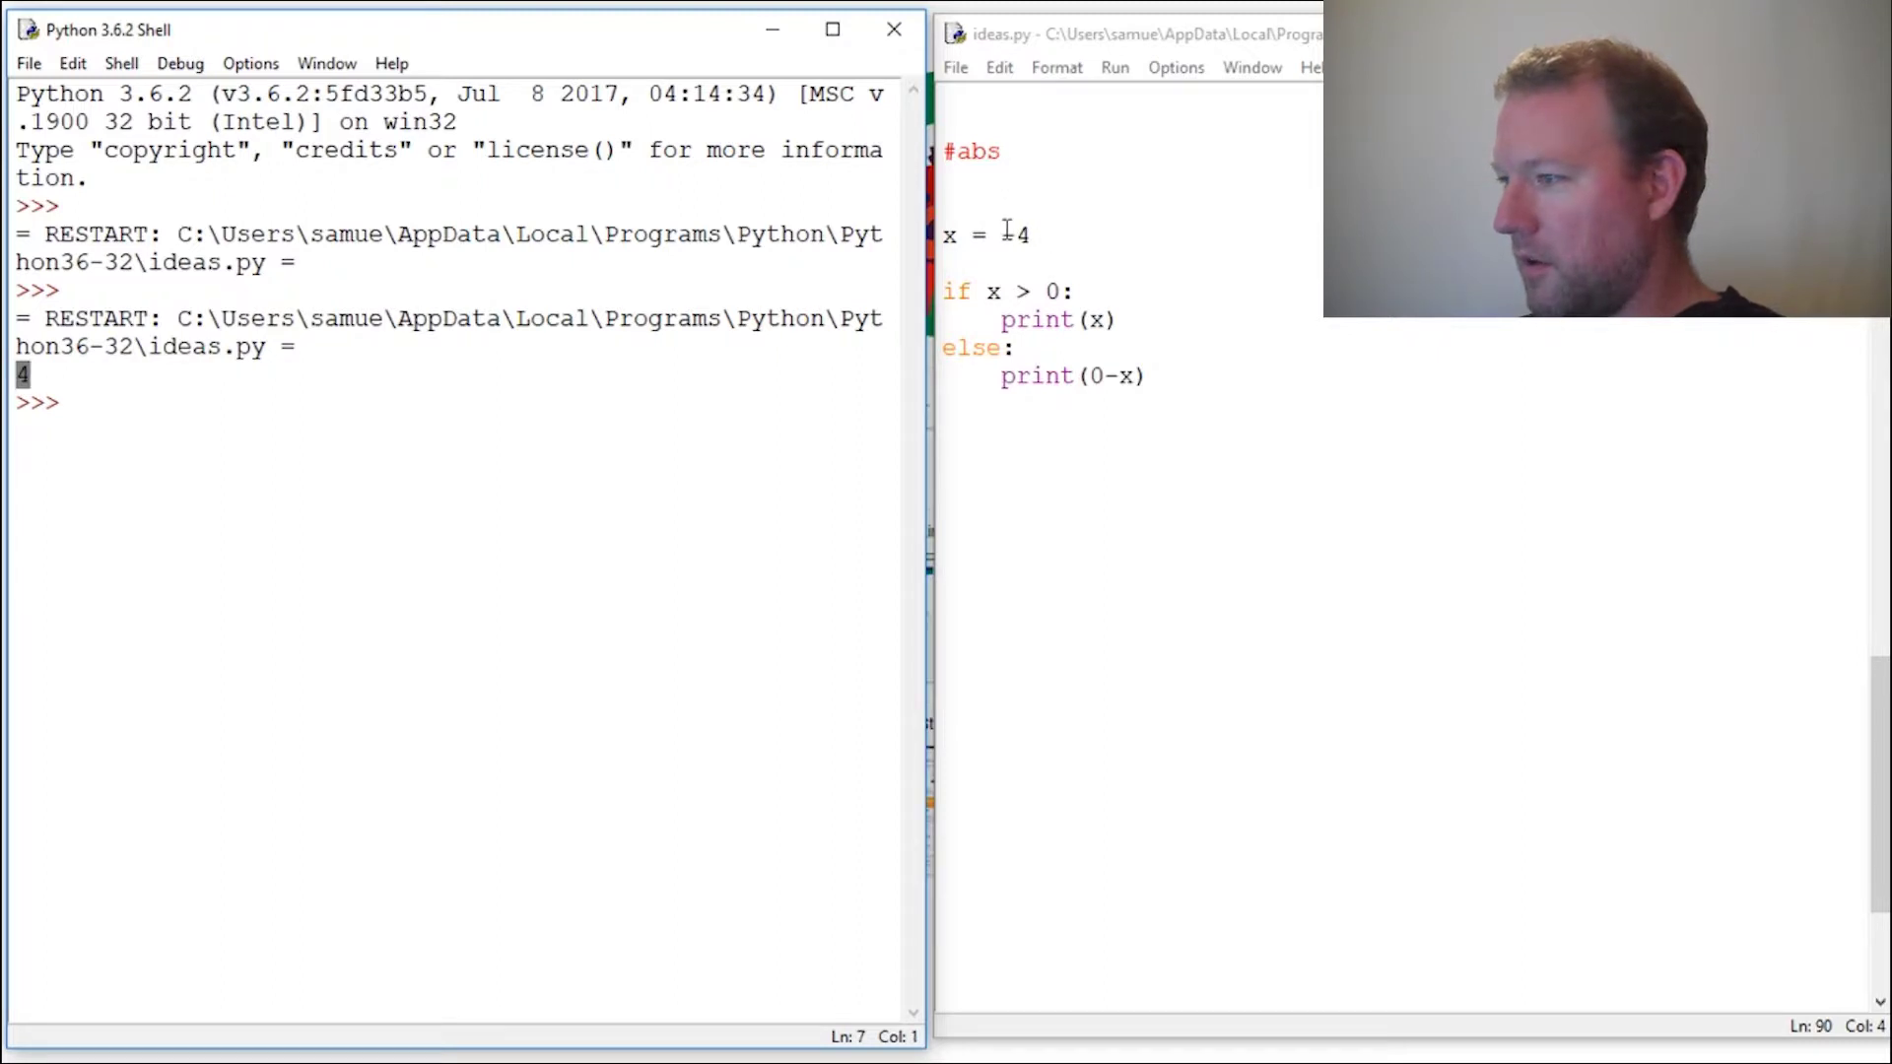
{"action": "left_click_drag", "start_coordinate": [1003, 234], "coordinate": [1031, 233]}
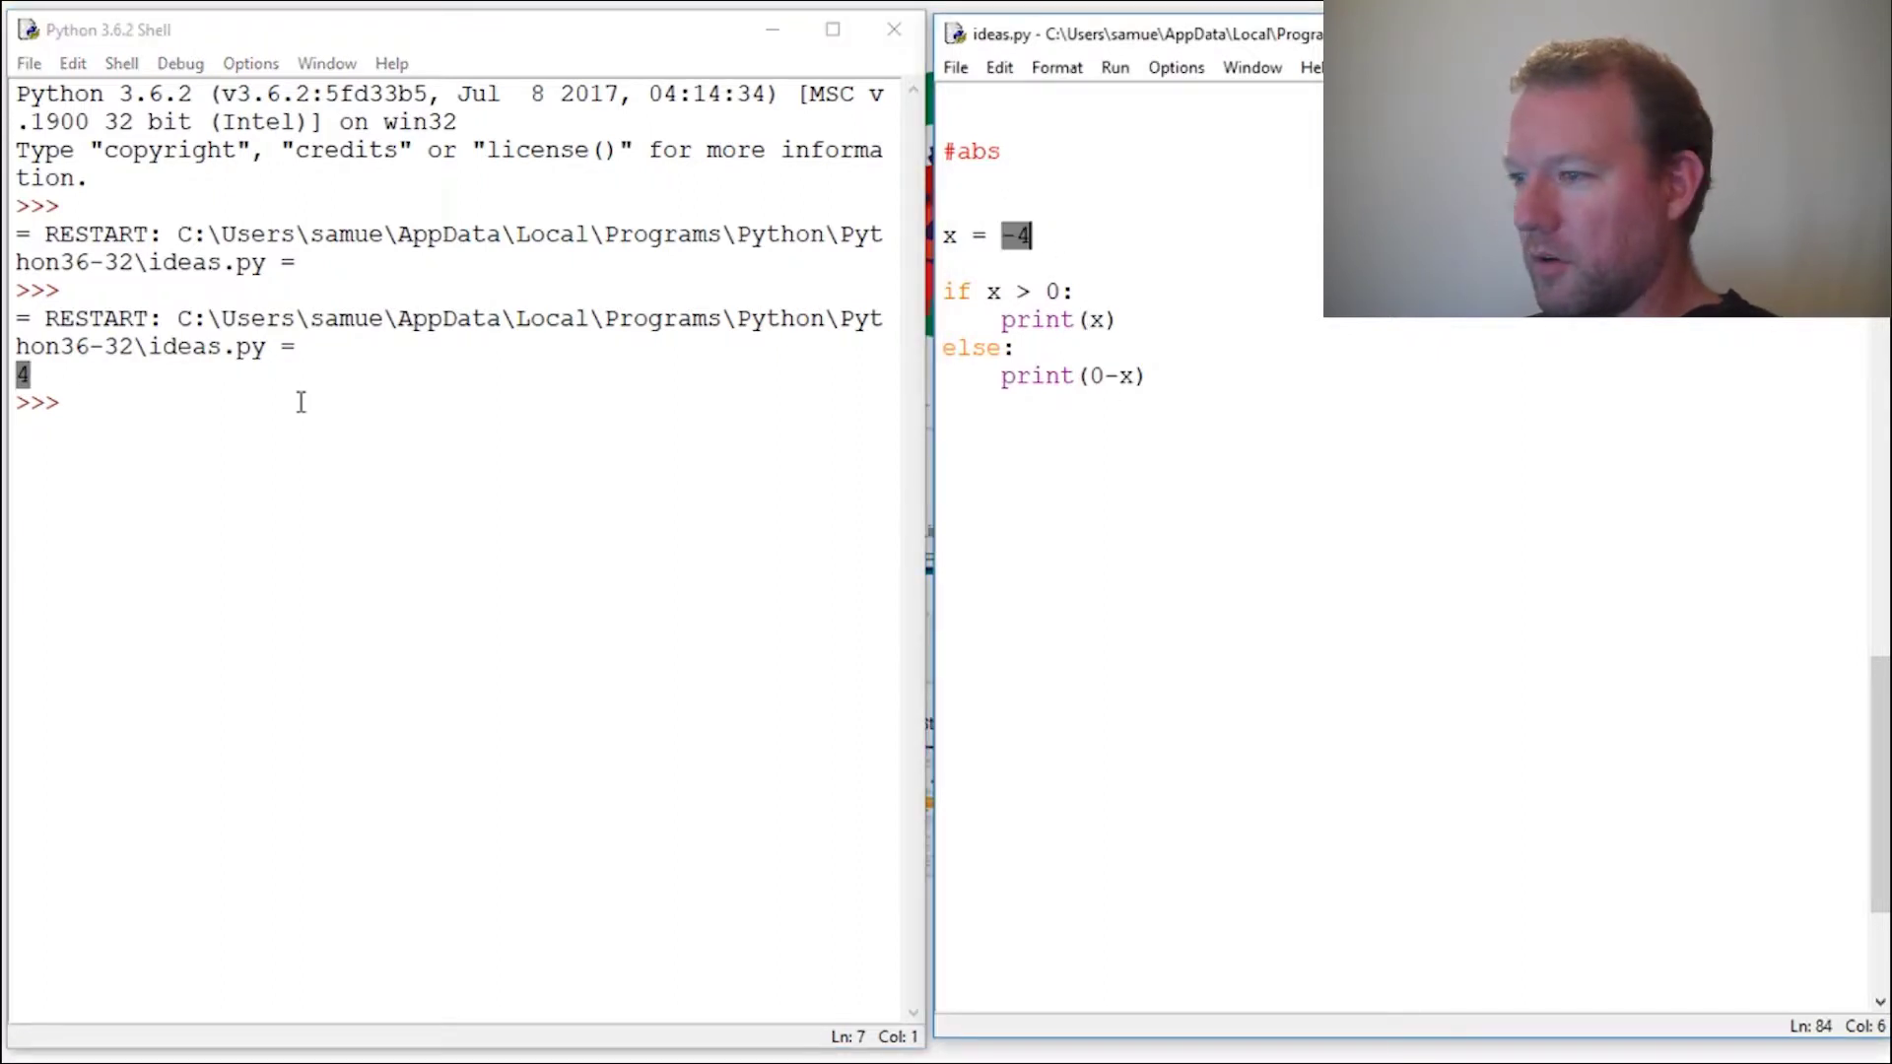
{"action": "left_click", "coordinate": [26, 374]}
- Highlight the if/else block for review, then place the cursor below it
{"action": "left_click", "coordinate": [1502, 440]}
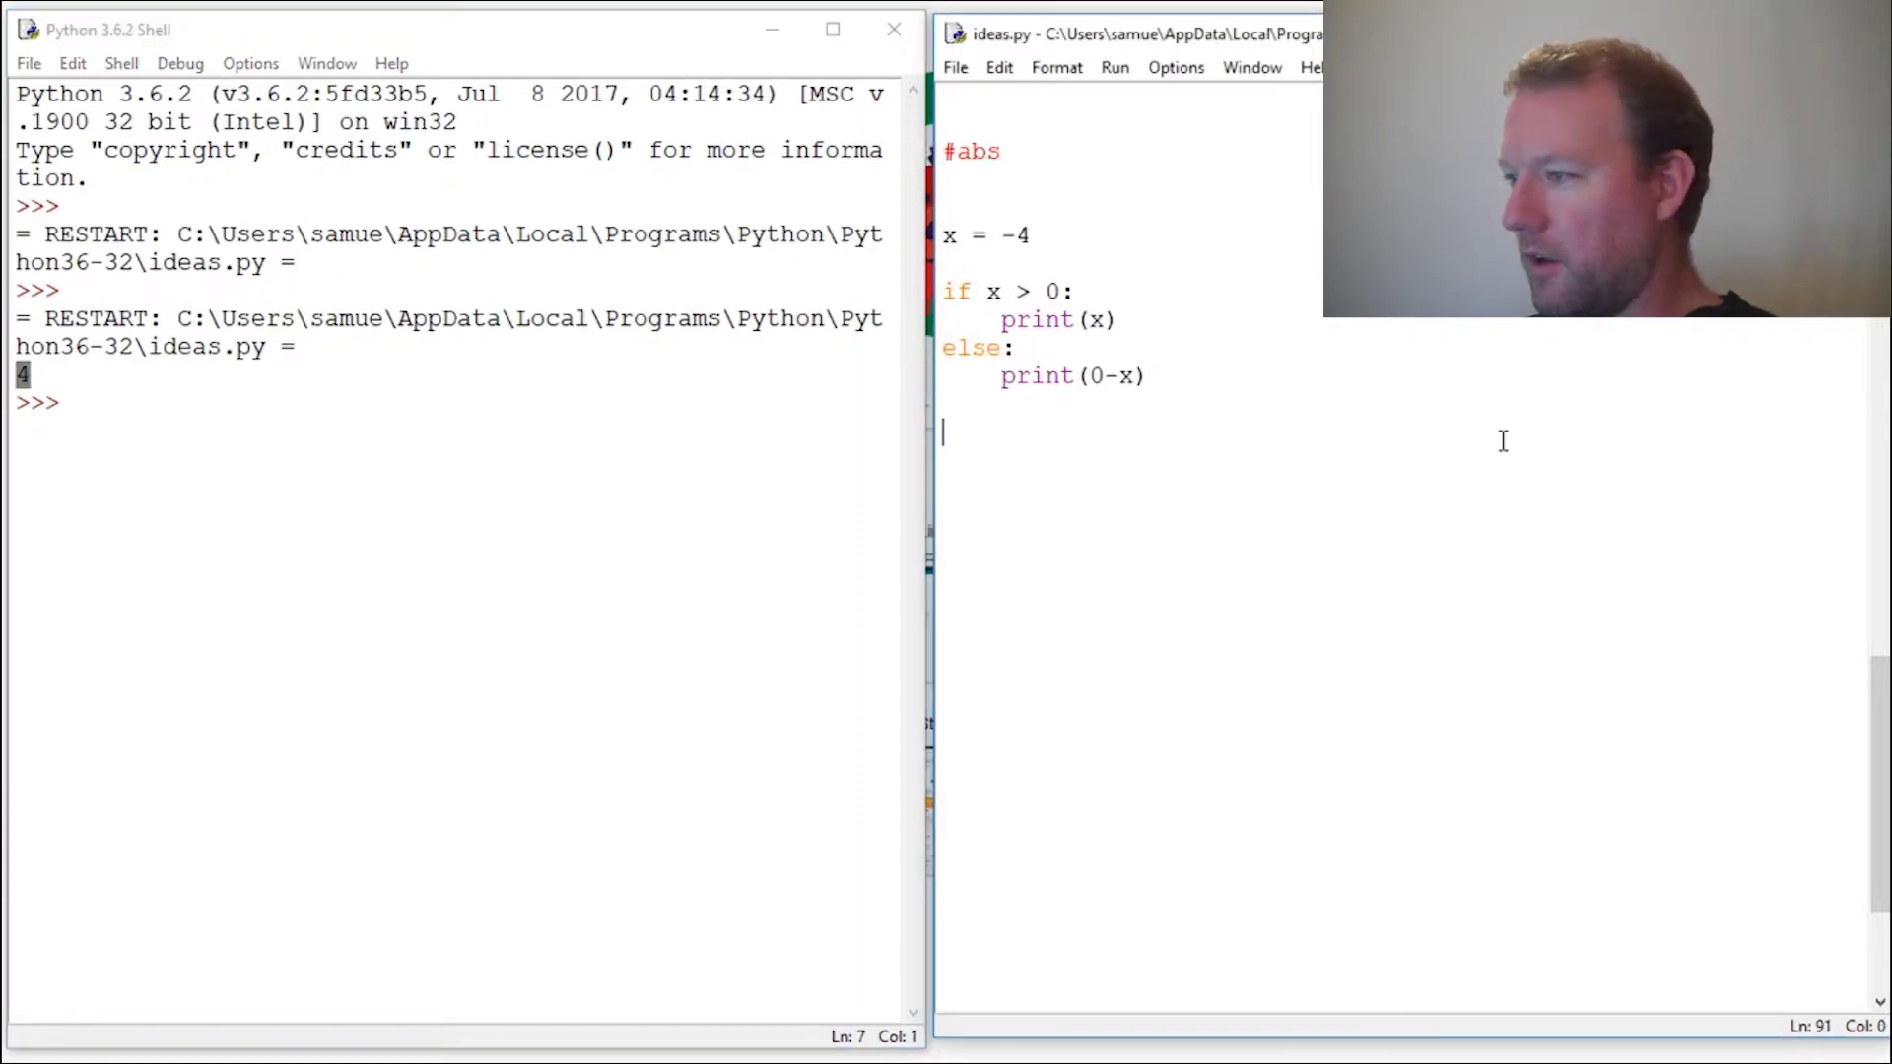
{"action": "left_click_drag", "start_coordinate": [947, 292], "coordinate": [1149, 381]}
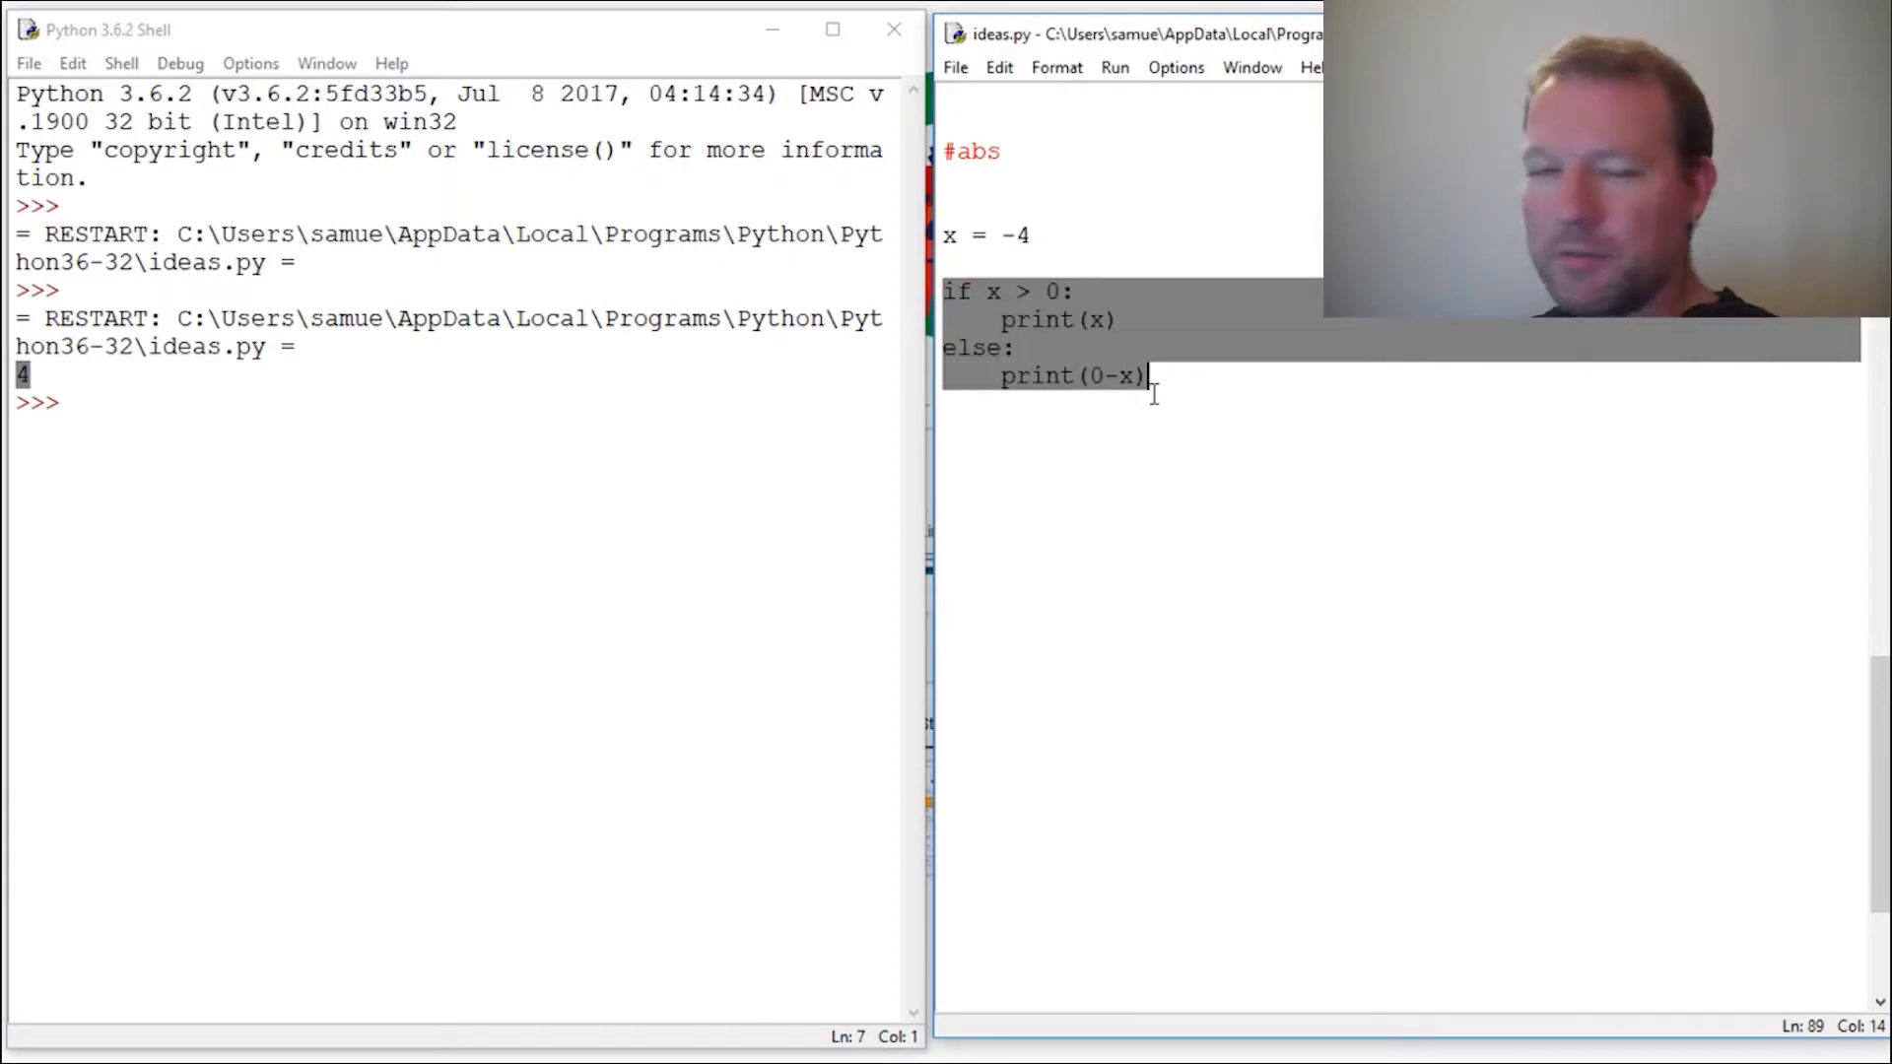
{"action": "left_click", "coordinate": [1000, 402]}
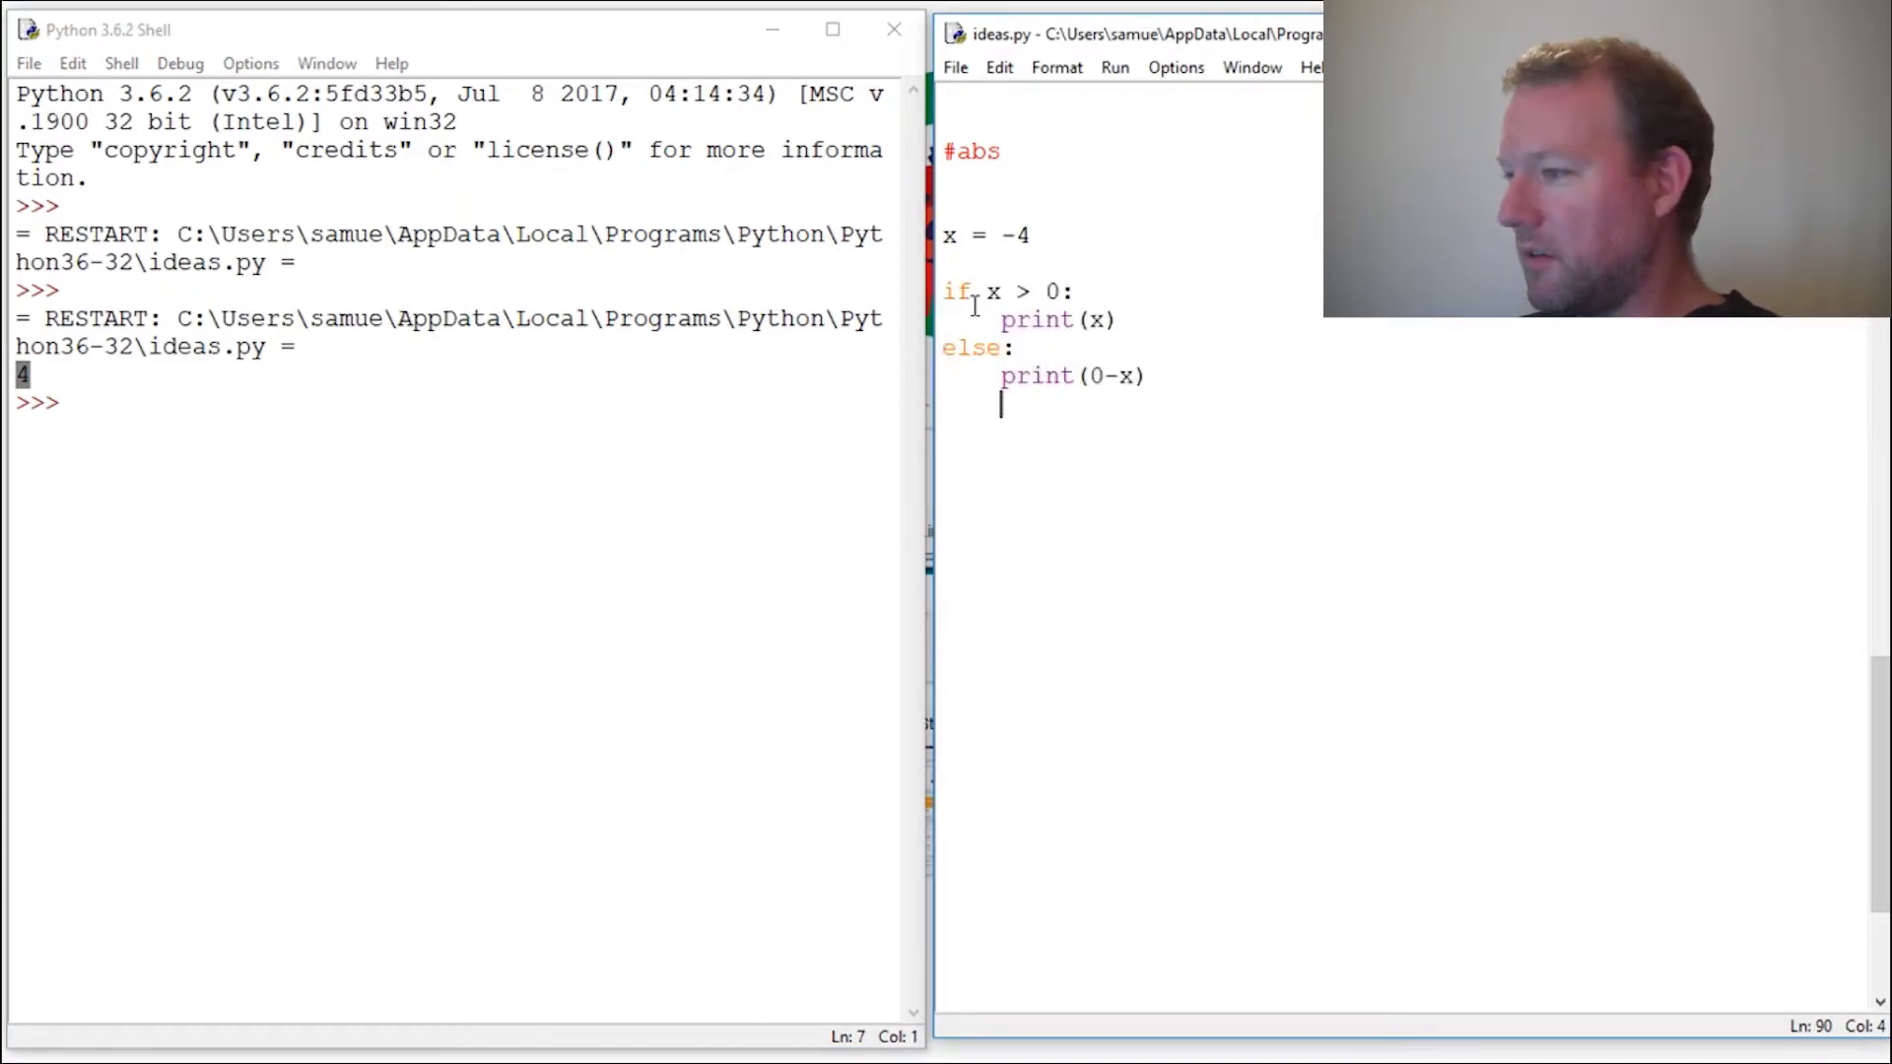
{"action": "left_click_drag", "start_coordinate": [959, 293], "coordinate": [1194, 390]}
{"action": "left_click", "coordinate": [1120, 433]}
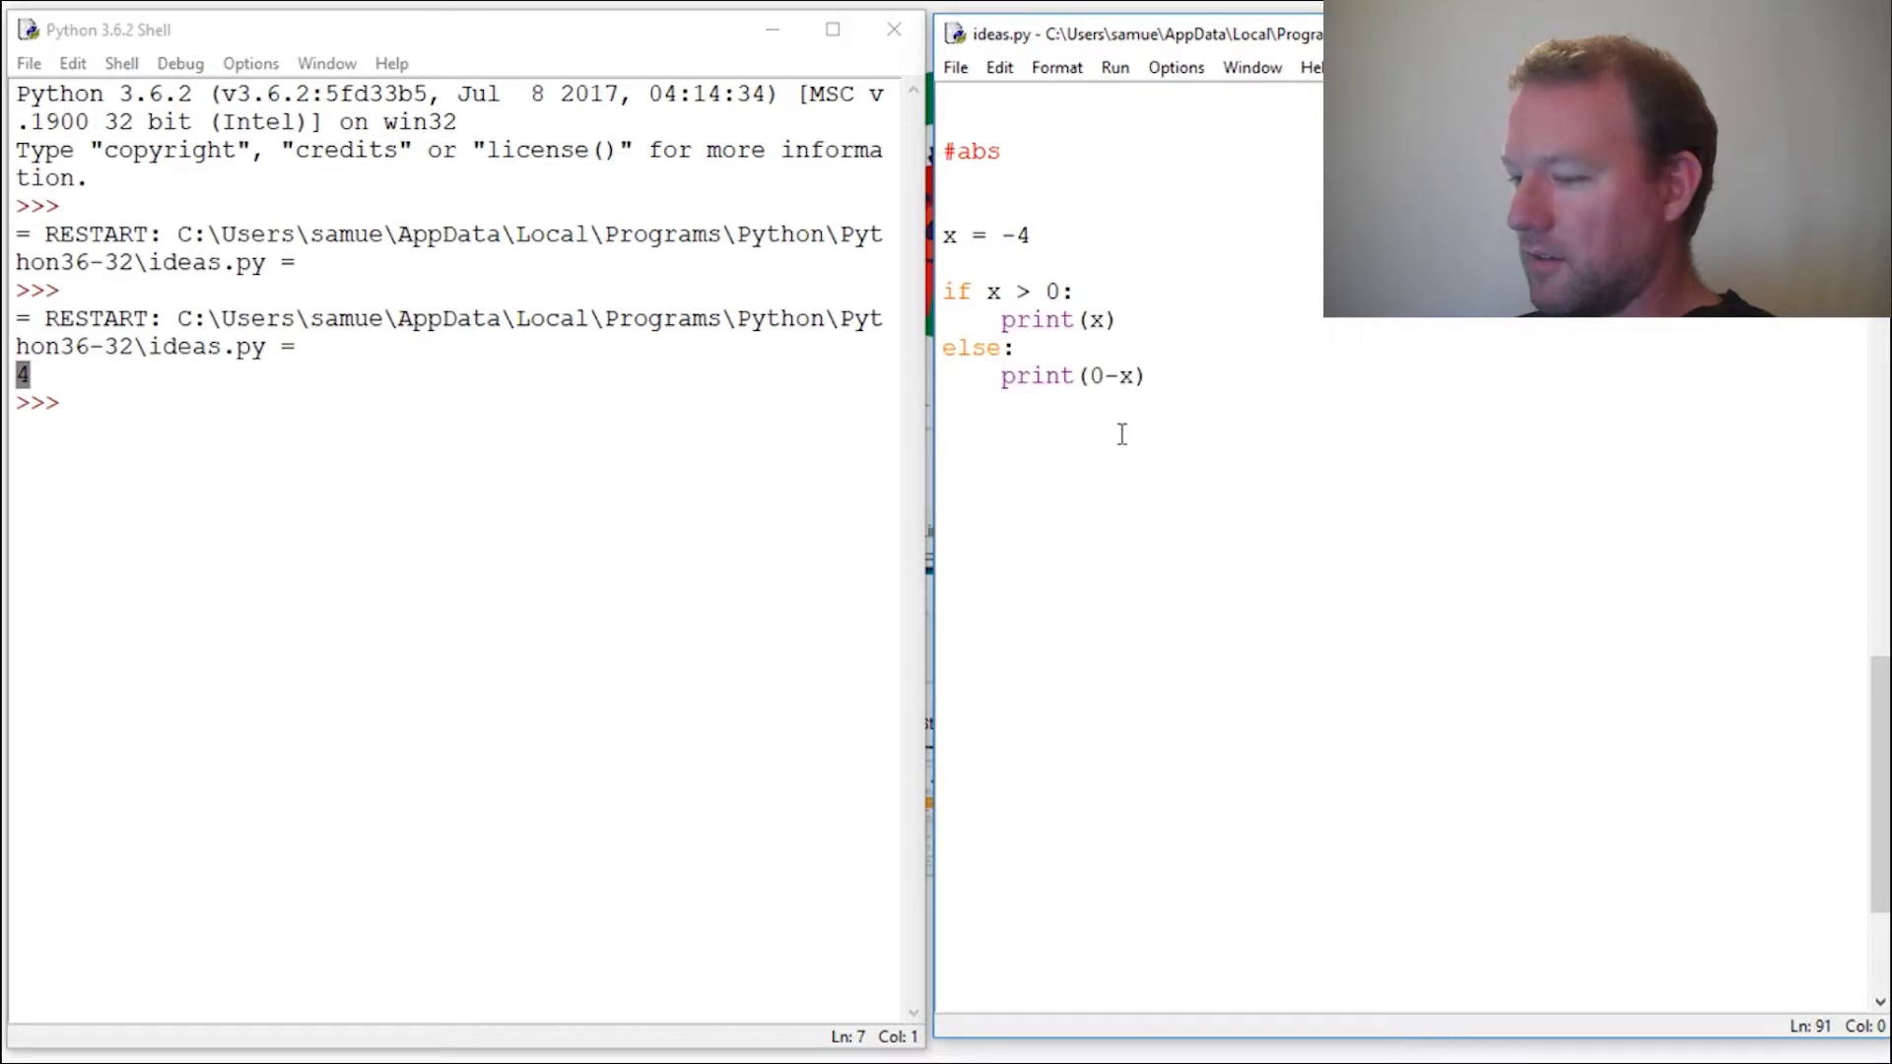
{"action": "type", "text": "print(a"}
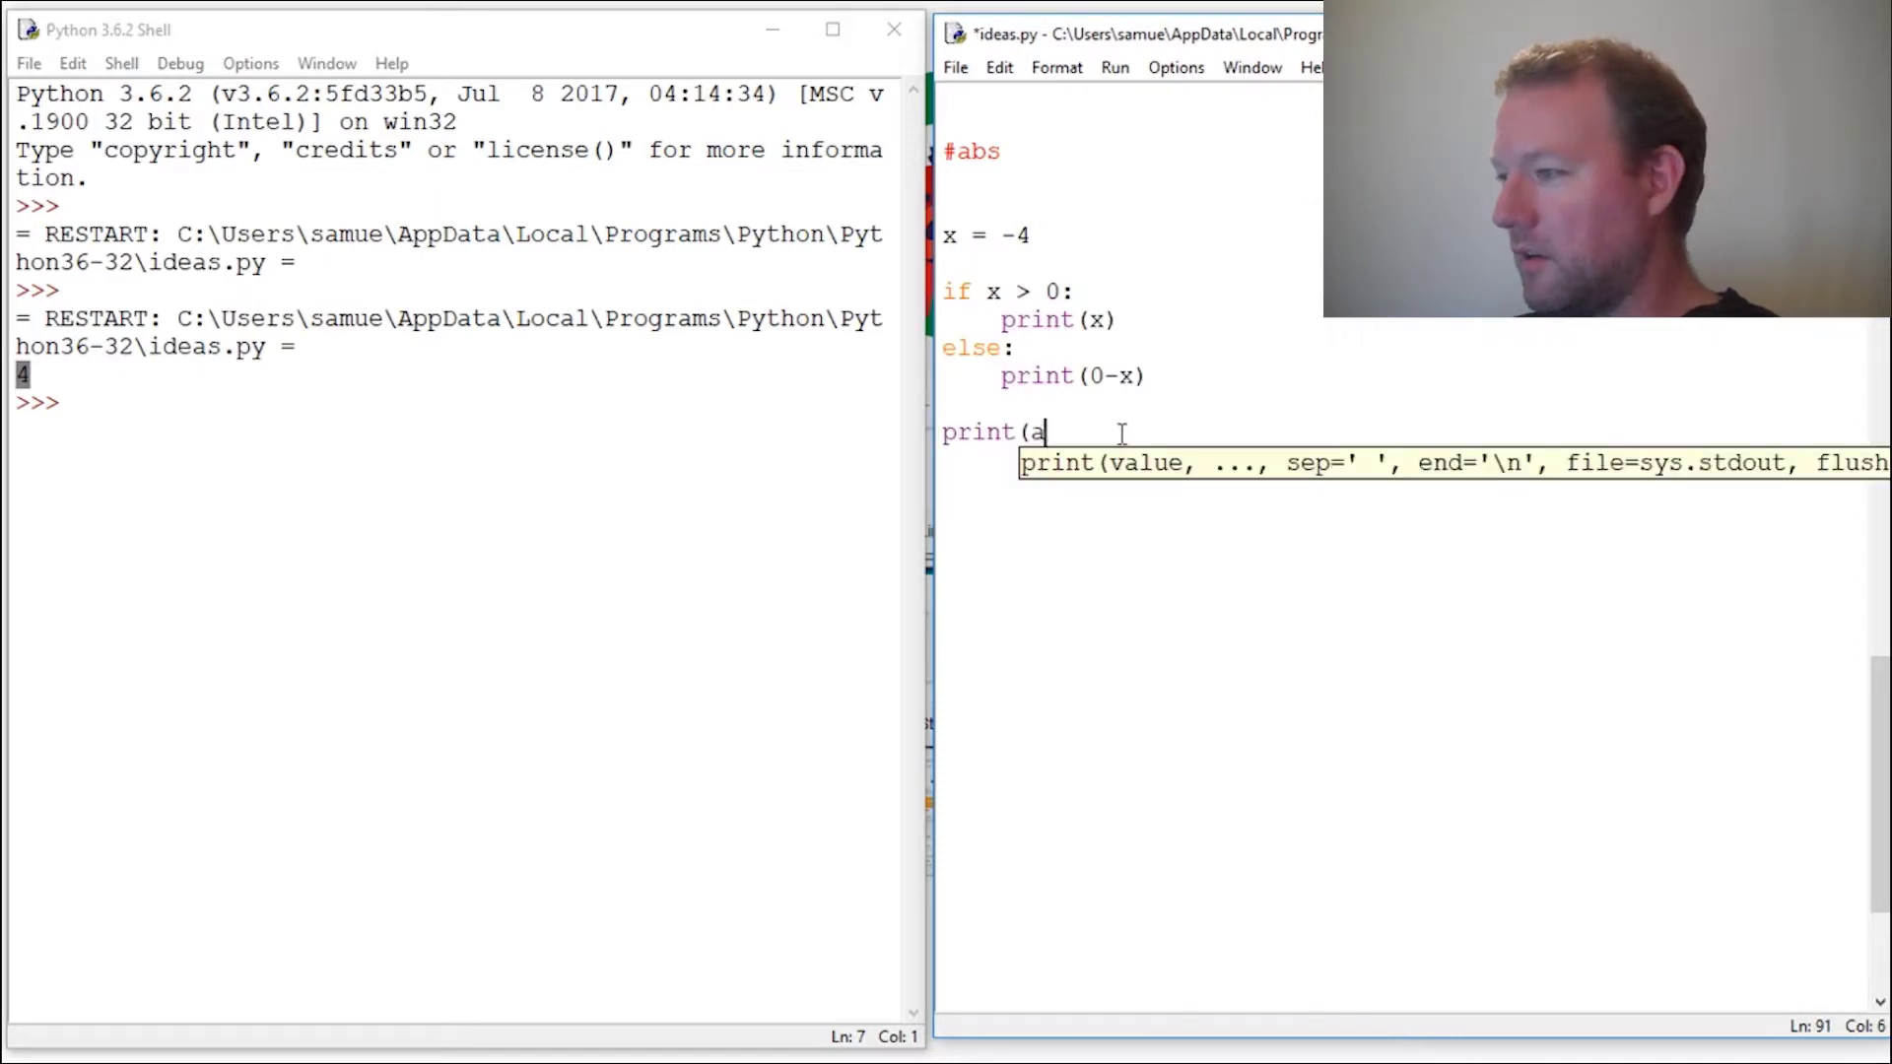
- Remove the parenthesis after print and highlight abs in the script's comment
{"action": "key", "text": "BackSpace"}
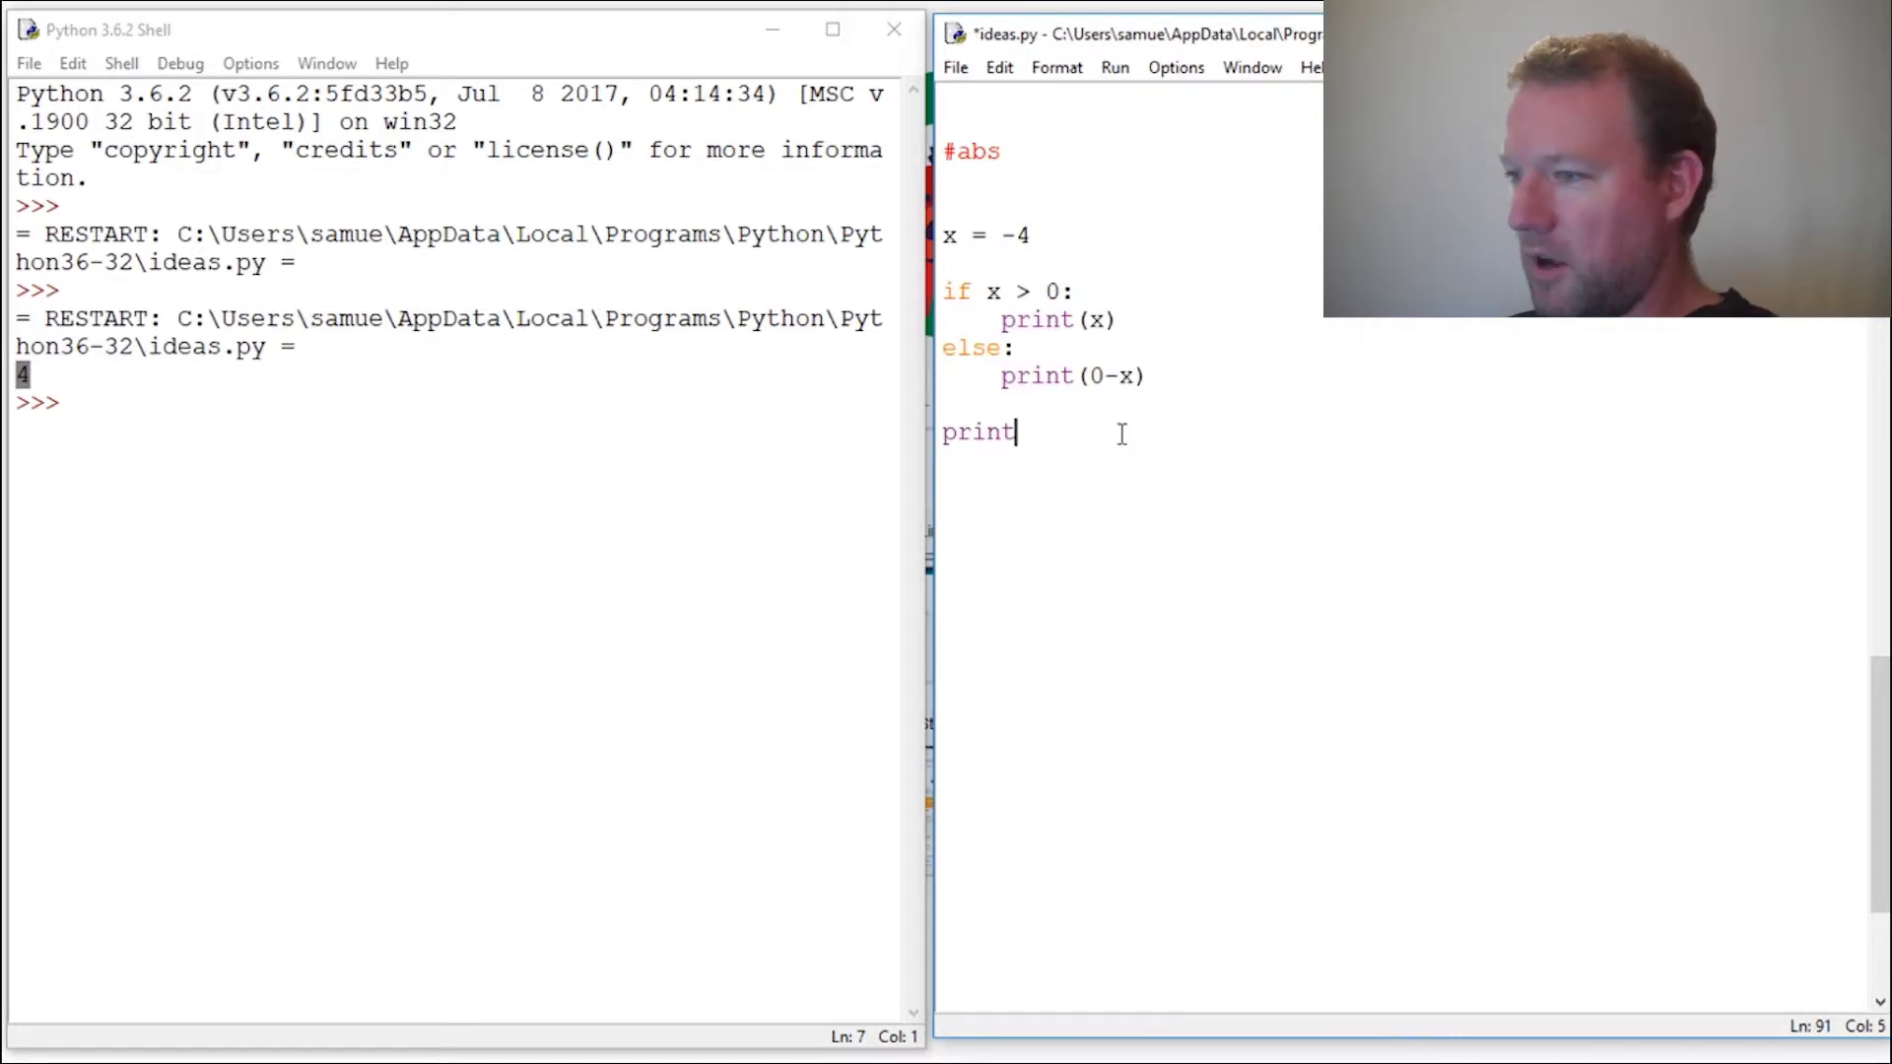
{"action": "left_click", "coordinate": [237, 374]}
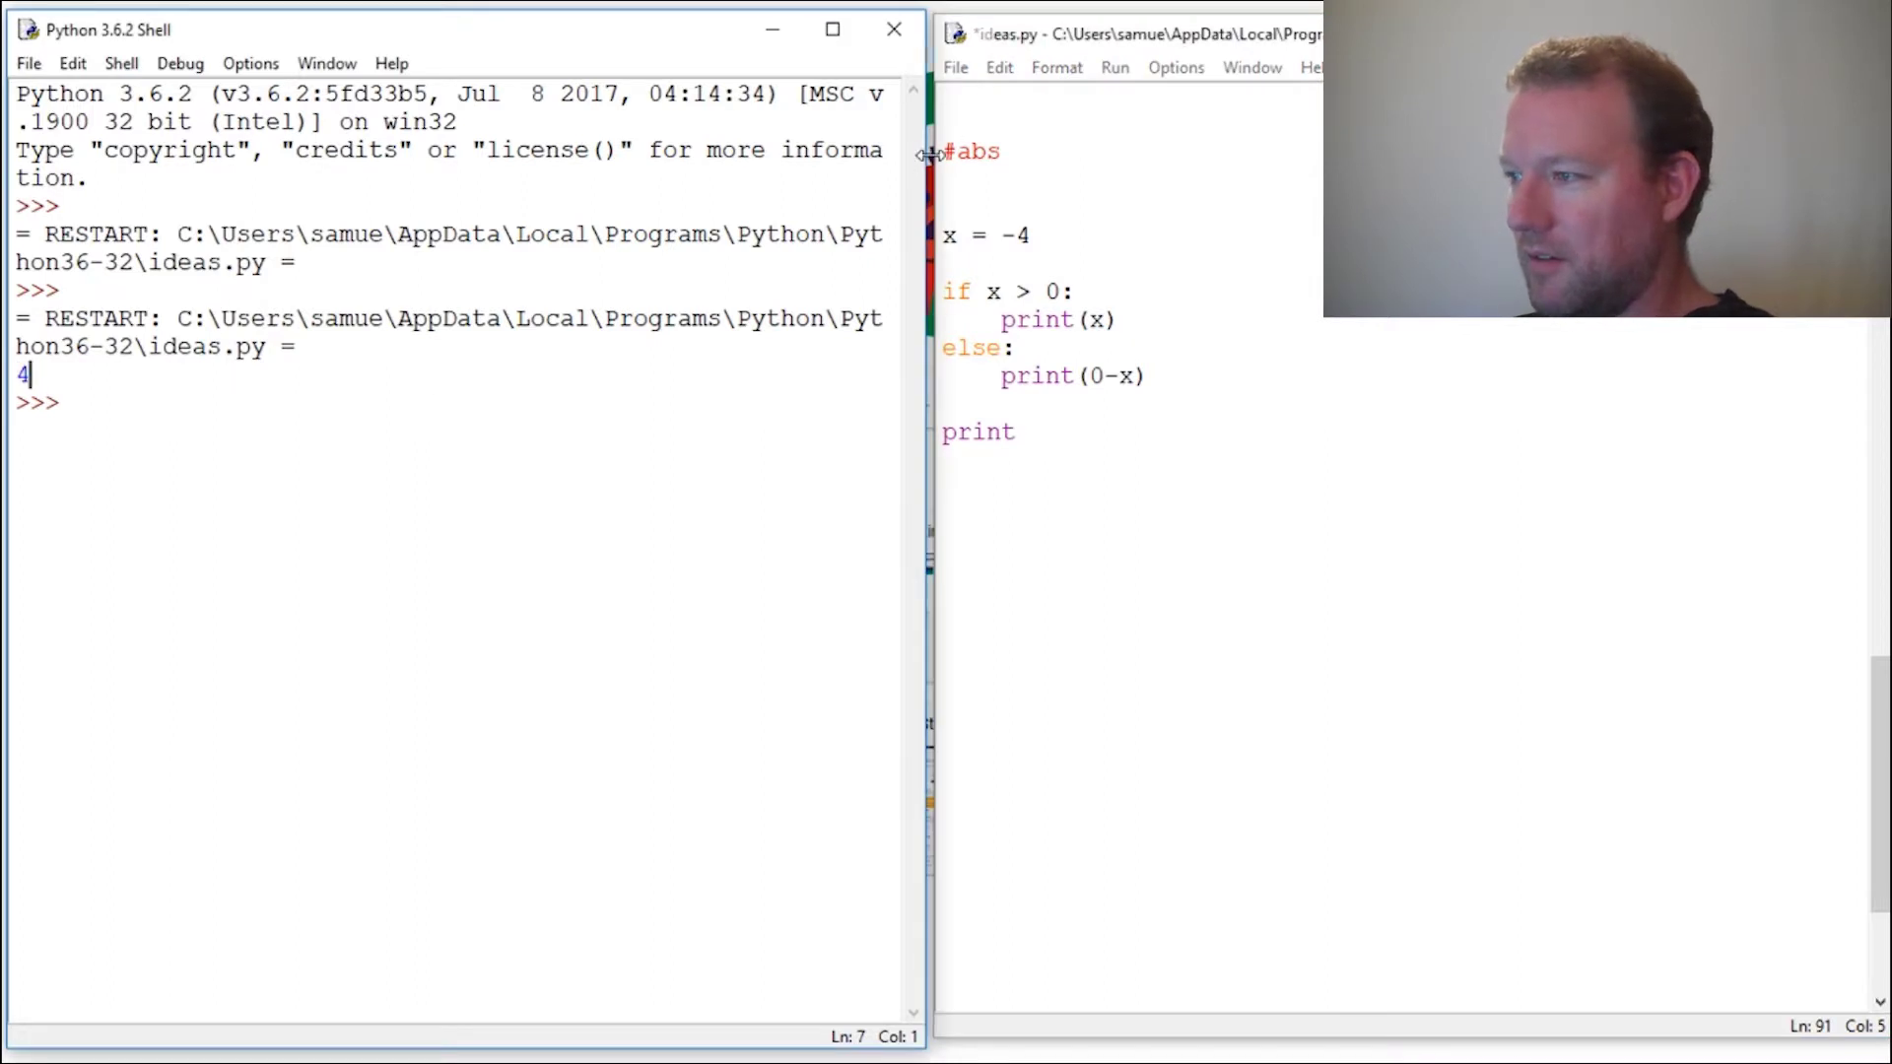
{"action": "left_click_drag", "start_coordinate": [956, 151], "coordinate": [1017, 152]}
- Run help(abs) in the shell and highlight its absolute-value description and parameters
{"action": "left_click", "coordinate": [94, 400]}
{"action": "type", "text": "ab"}
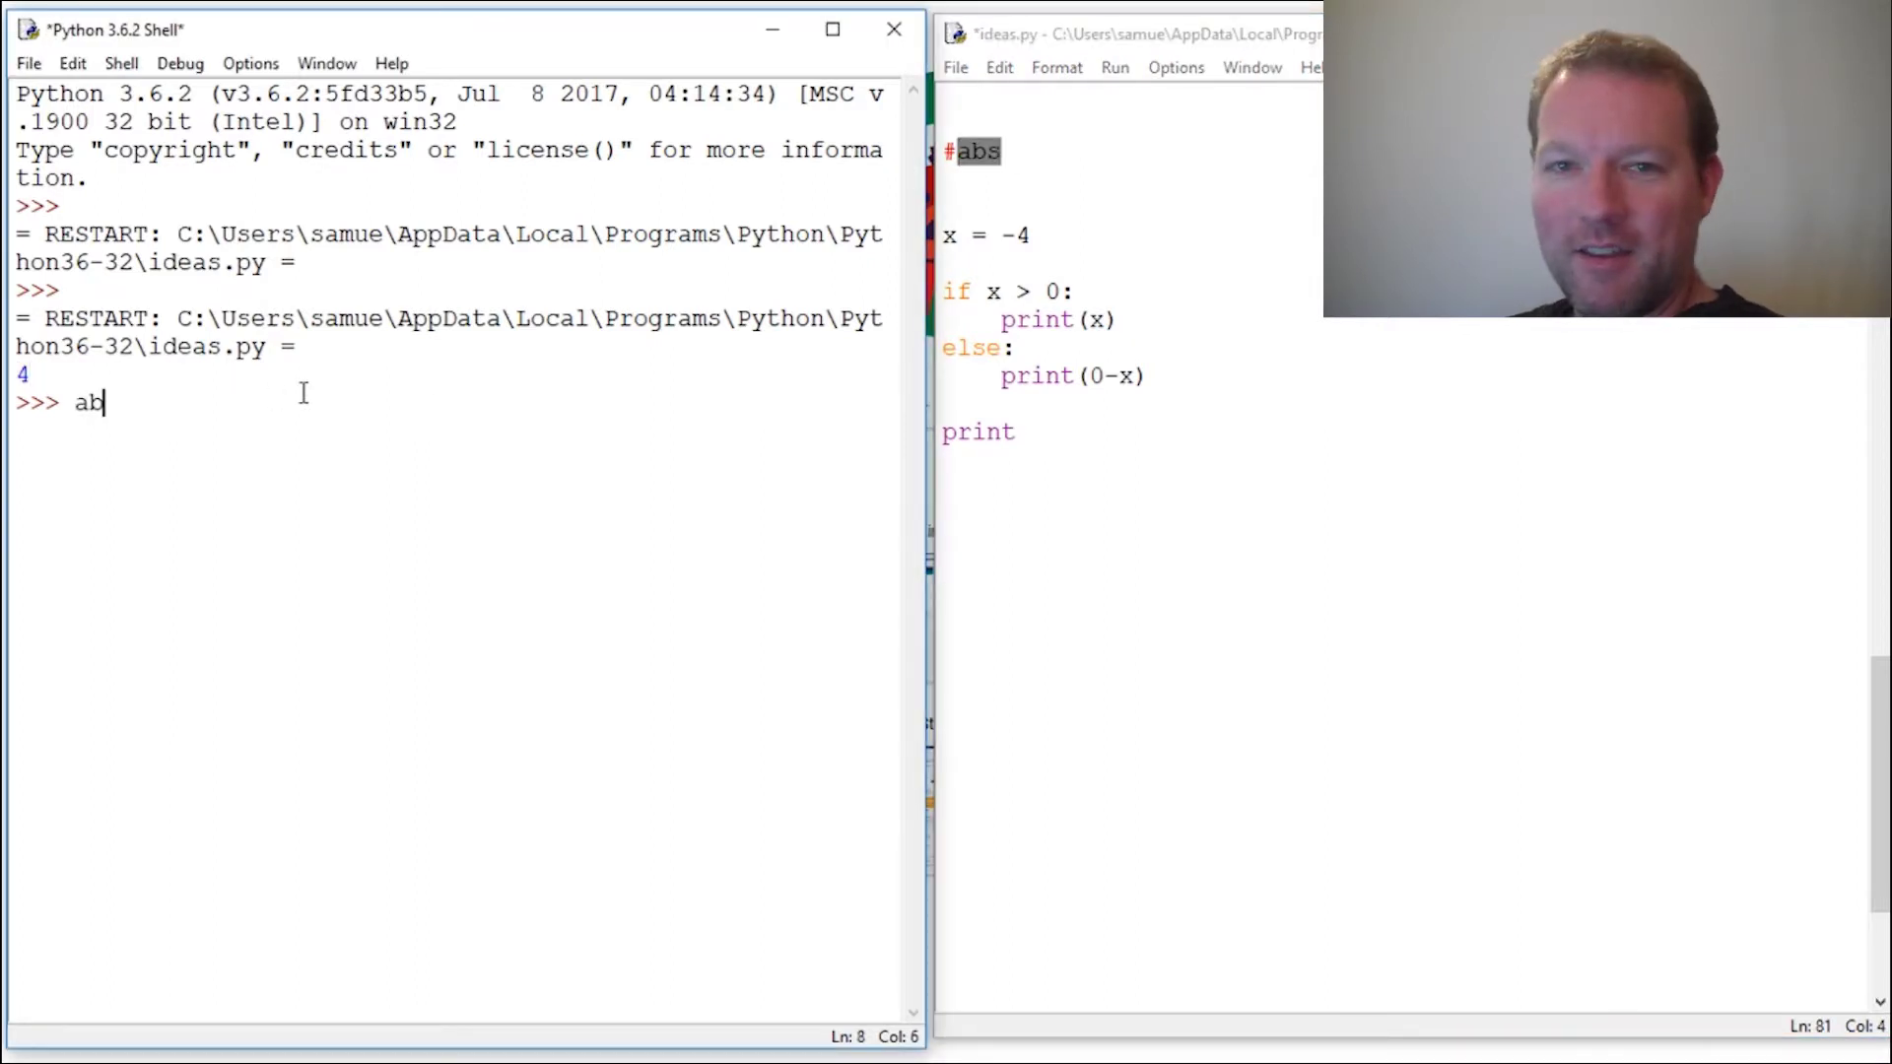
{"action": "type", "text": "s"}
{"action": "key", "text": "BackSpace"}
{"action": "key", "text": "BackSpace"}
{"action": "key", "text": "BackSpace"}
{"action": "type", "text": "help"}
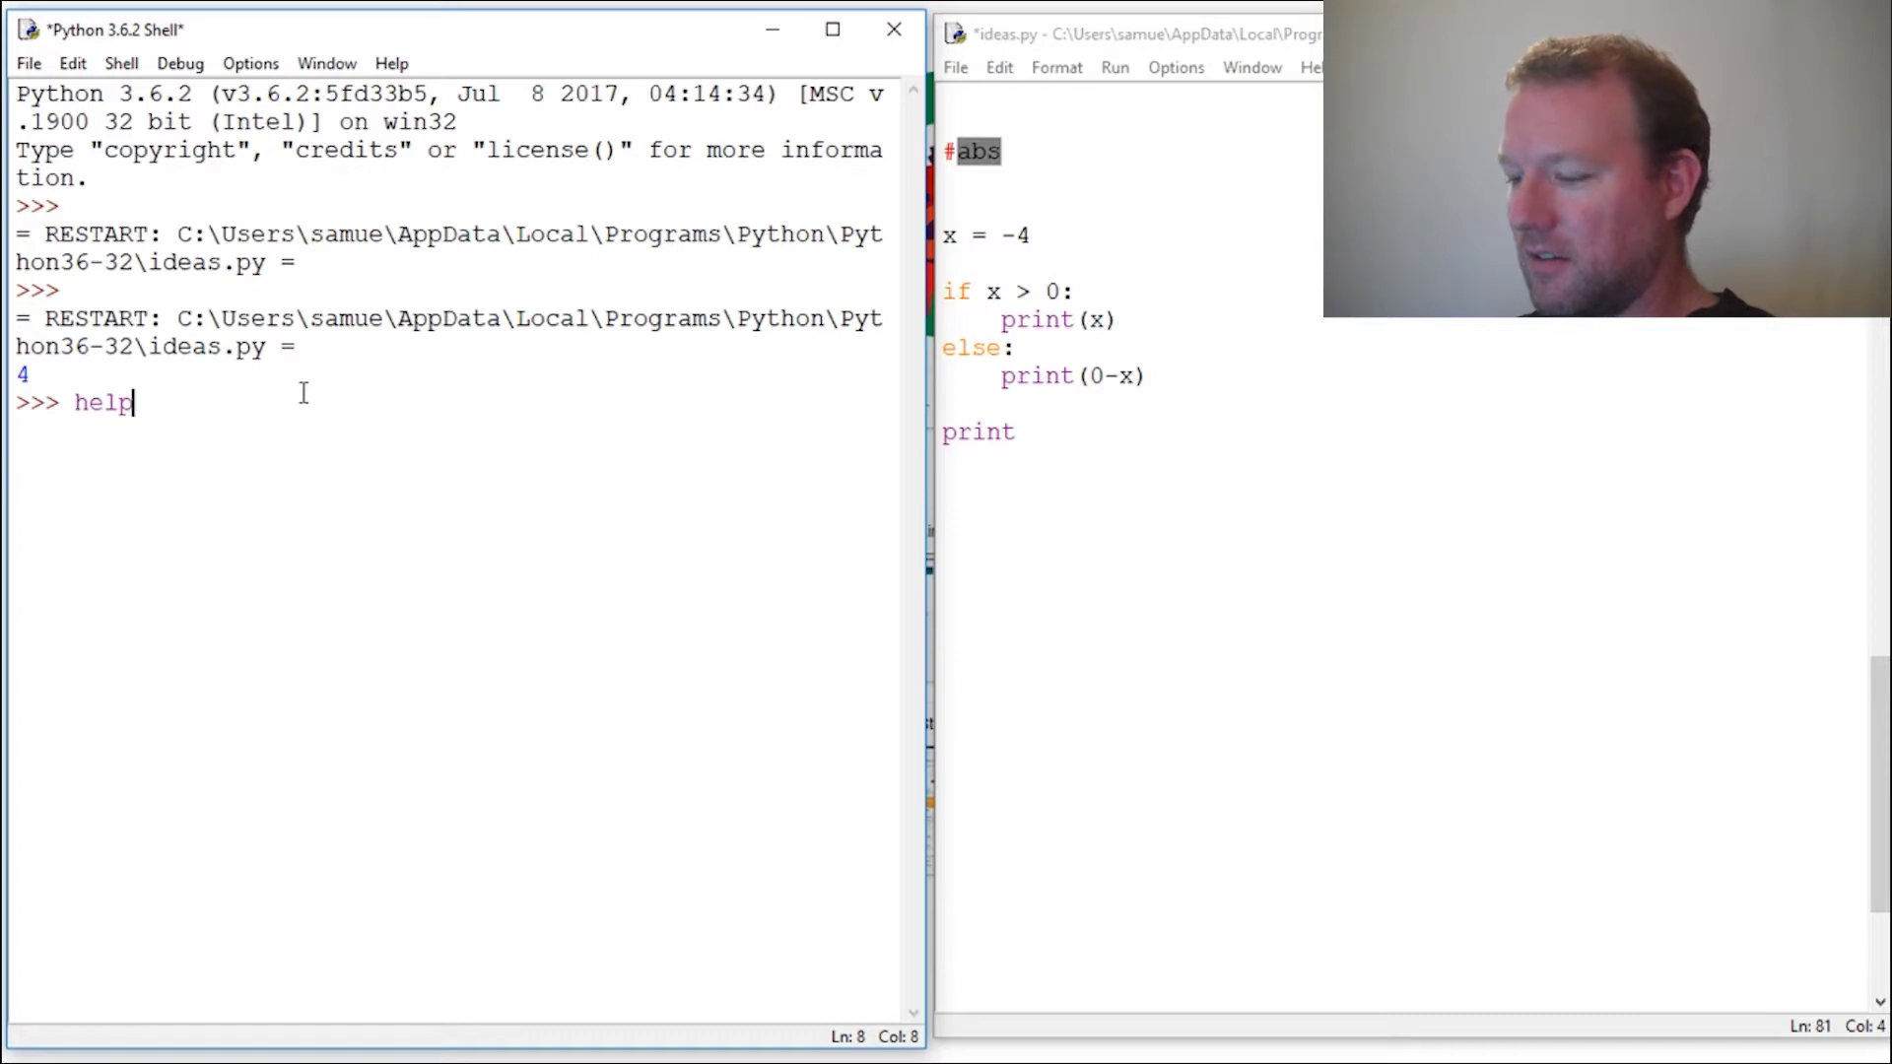
{"action": "type", "text": "(abs)"}
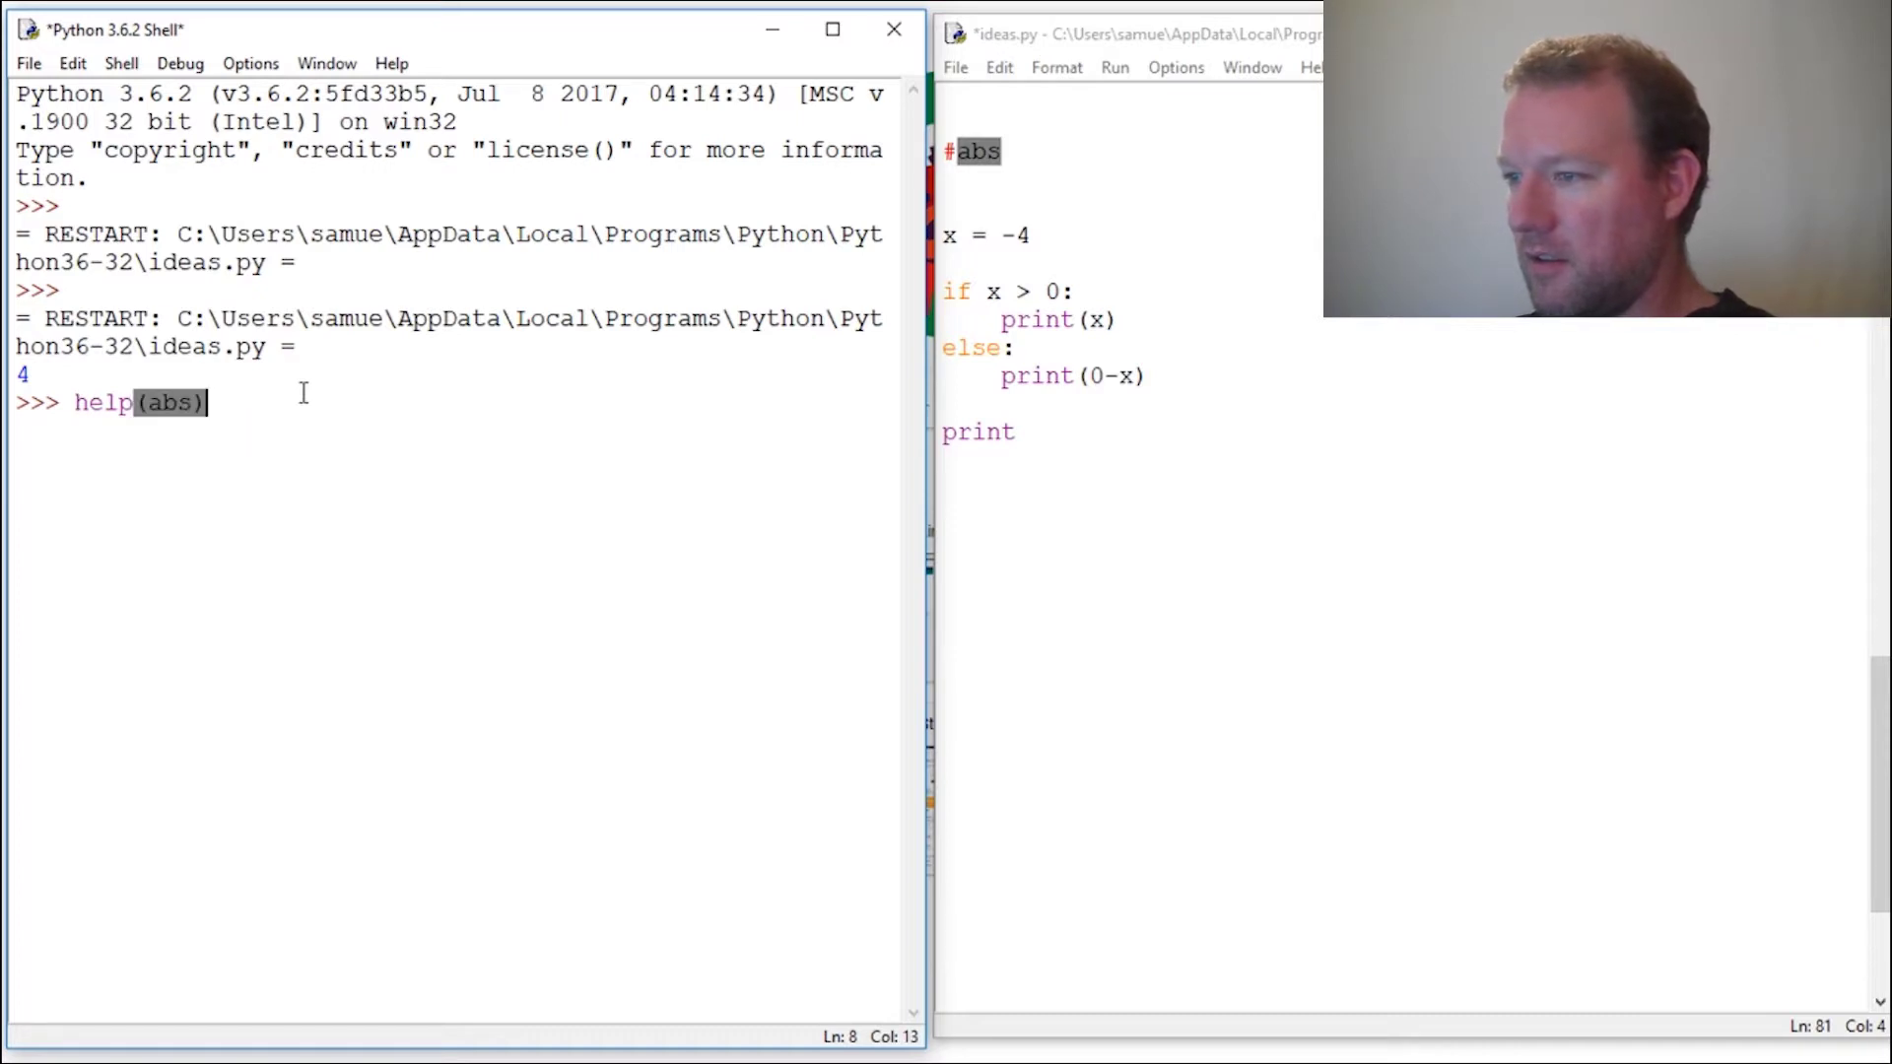
{"action": "key", "text": "Return"}
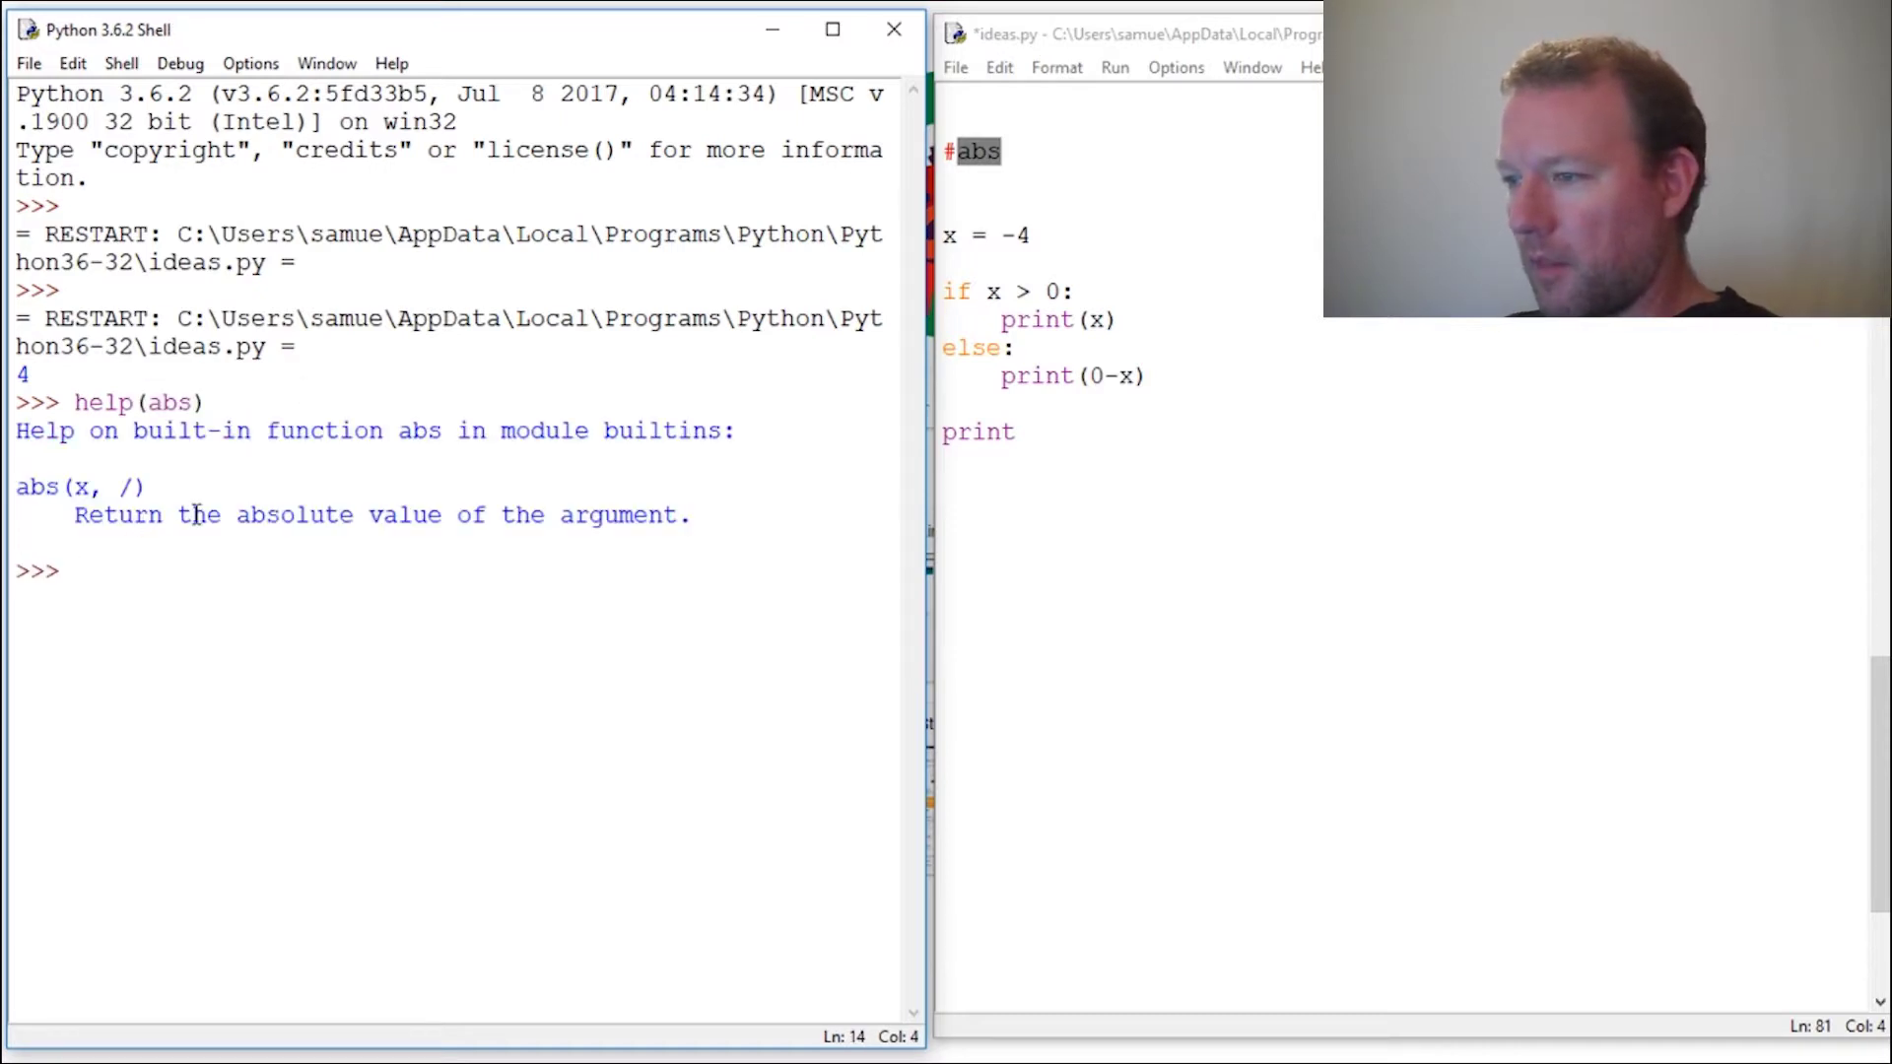
{"action": "left_click_drag", "start_coordinate": [72, 515], "coordinate": [683, 514]}
{"action": "left_click_drag", "start_coordinate": [74, 488], "coordinate": [136, 489]}
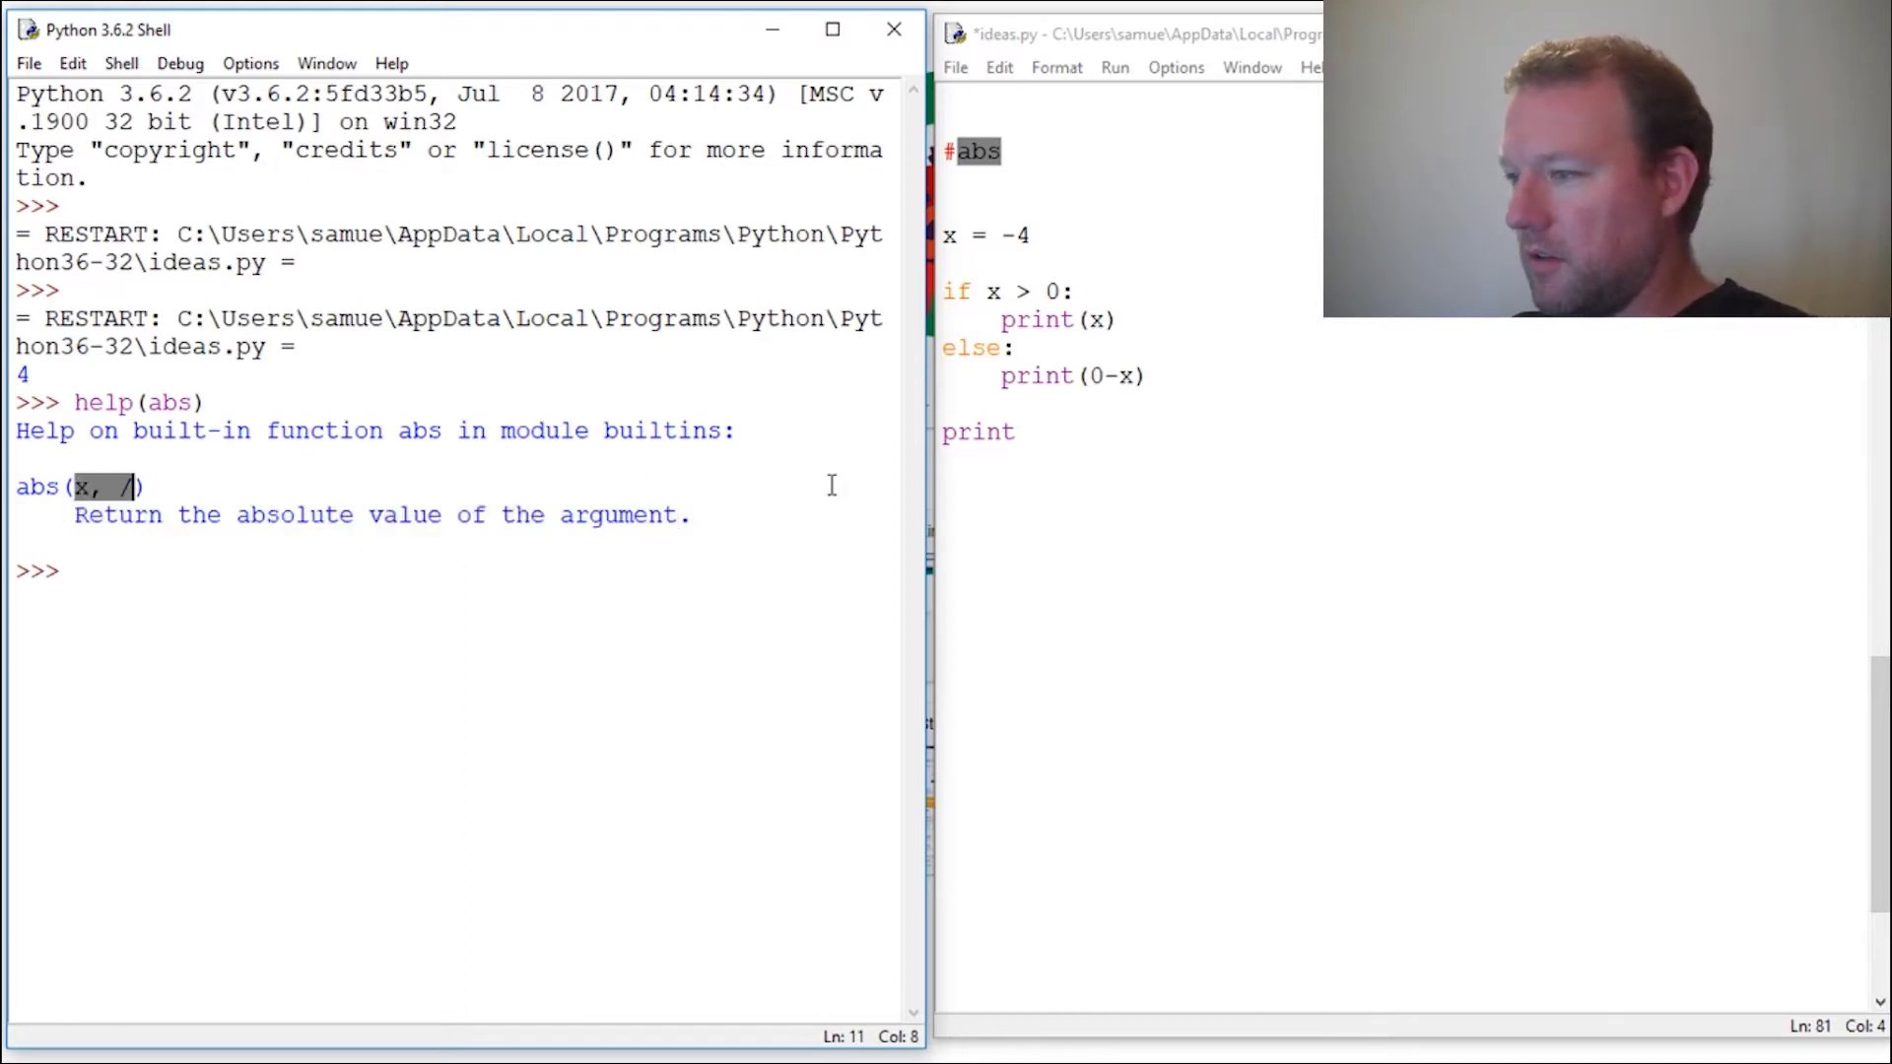
{"action": "left_click", "coordinate": [1054, 436]}
{"action": "type", "text": "ab"}
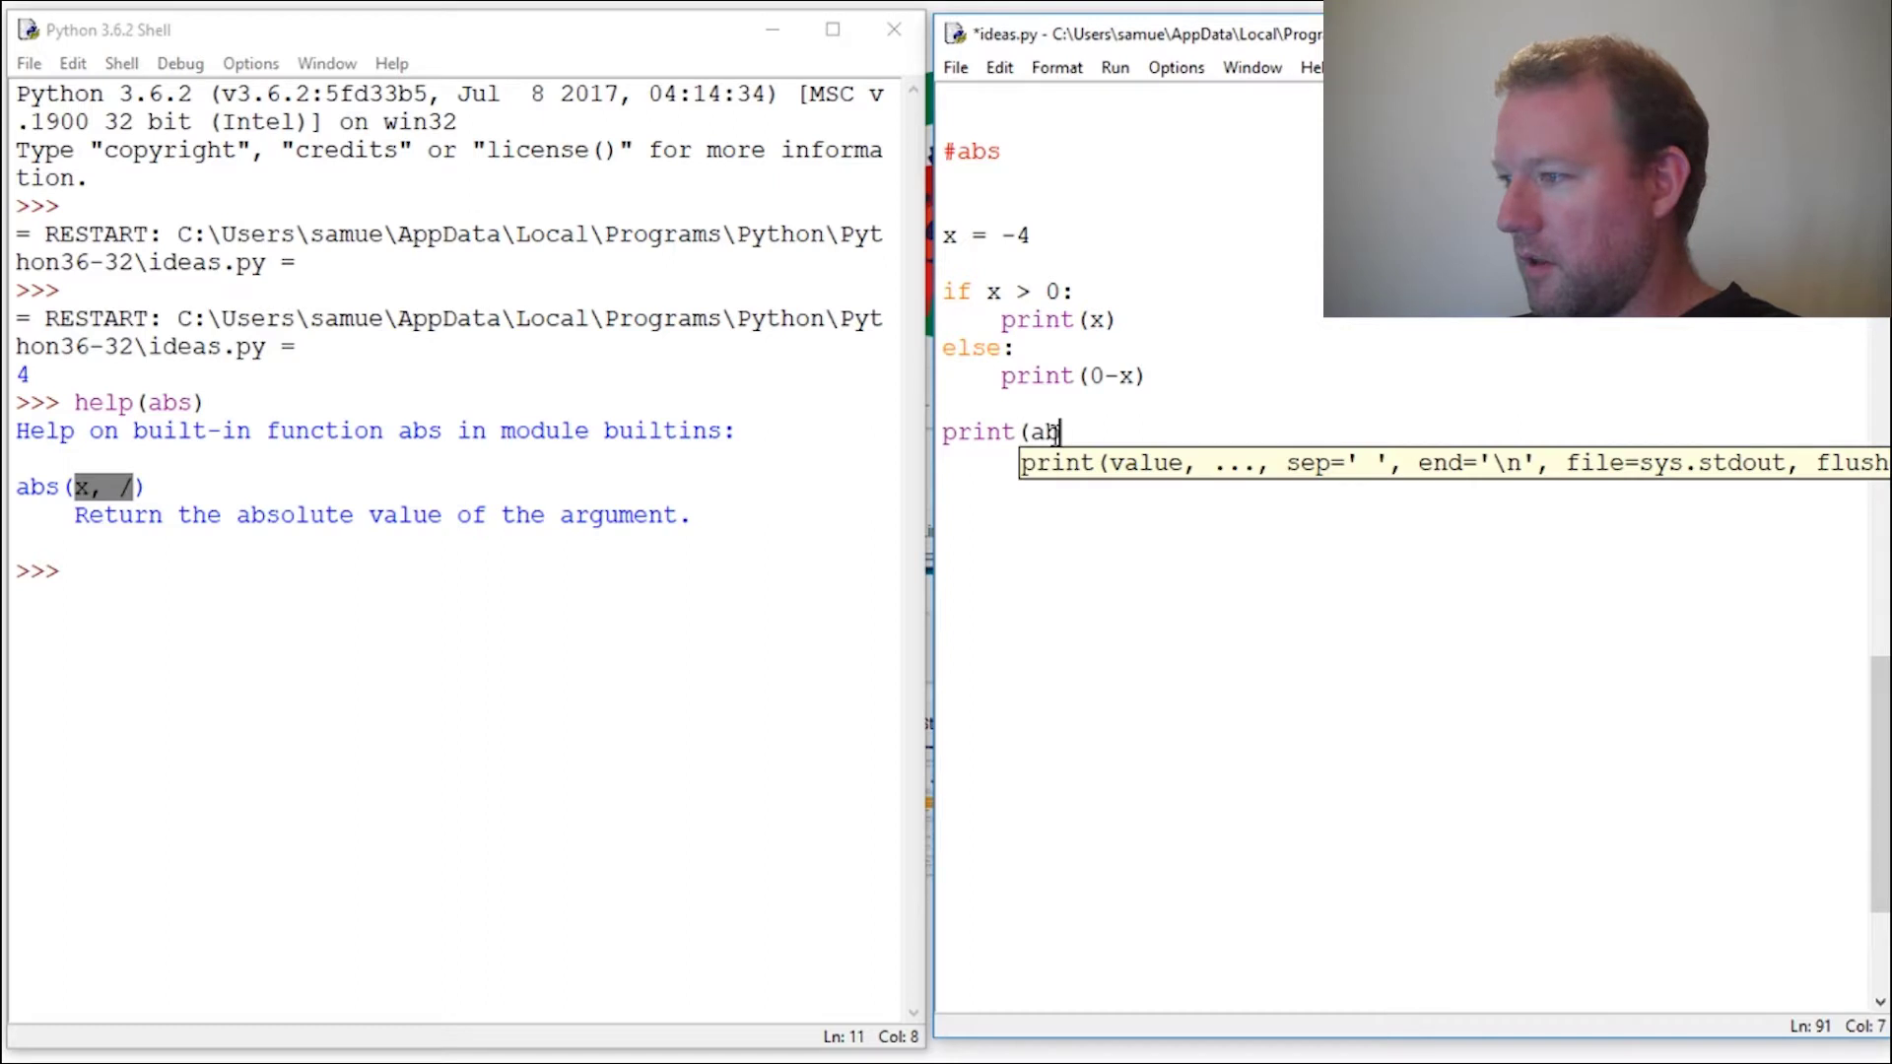
{"action": "type", "text": "s("}
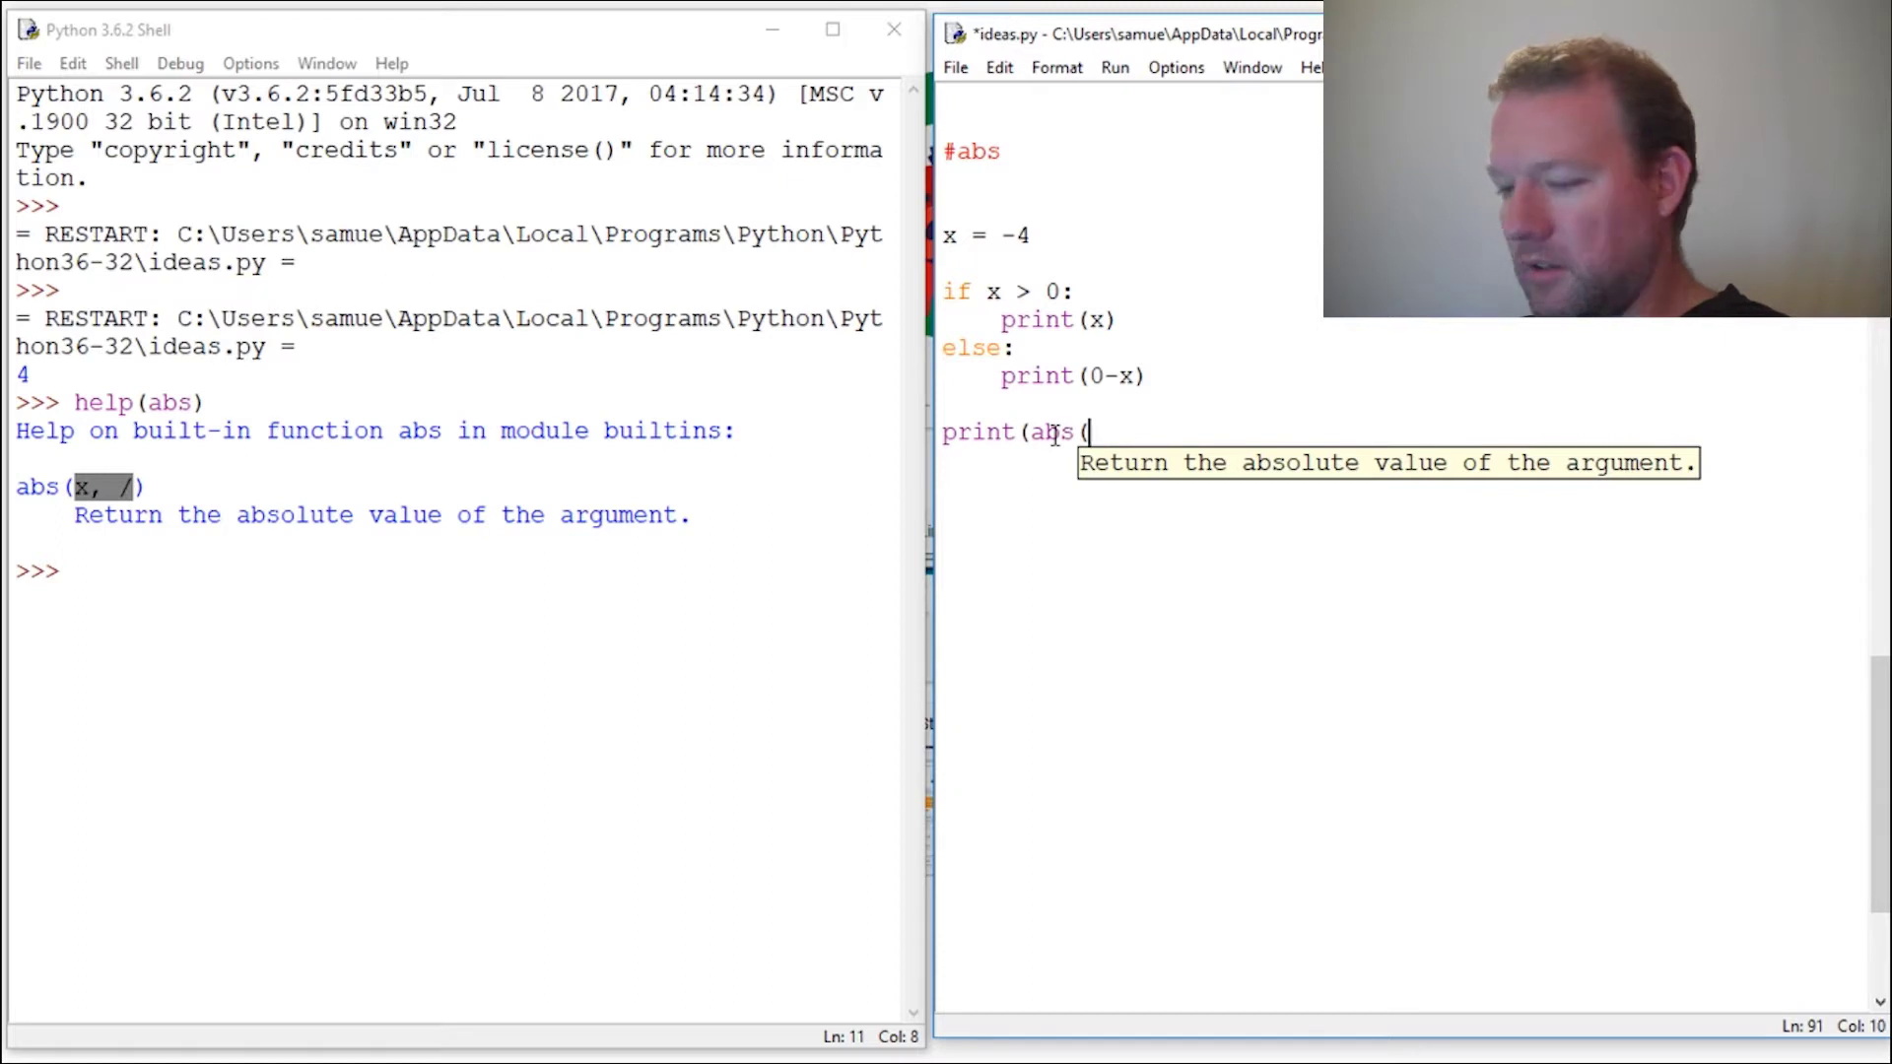
{"action": "type", "text": "4-8"}
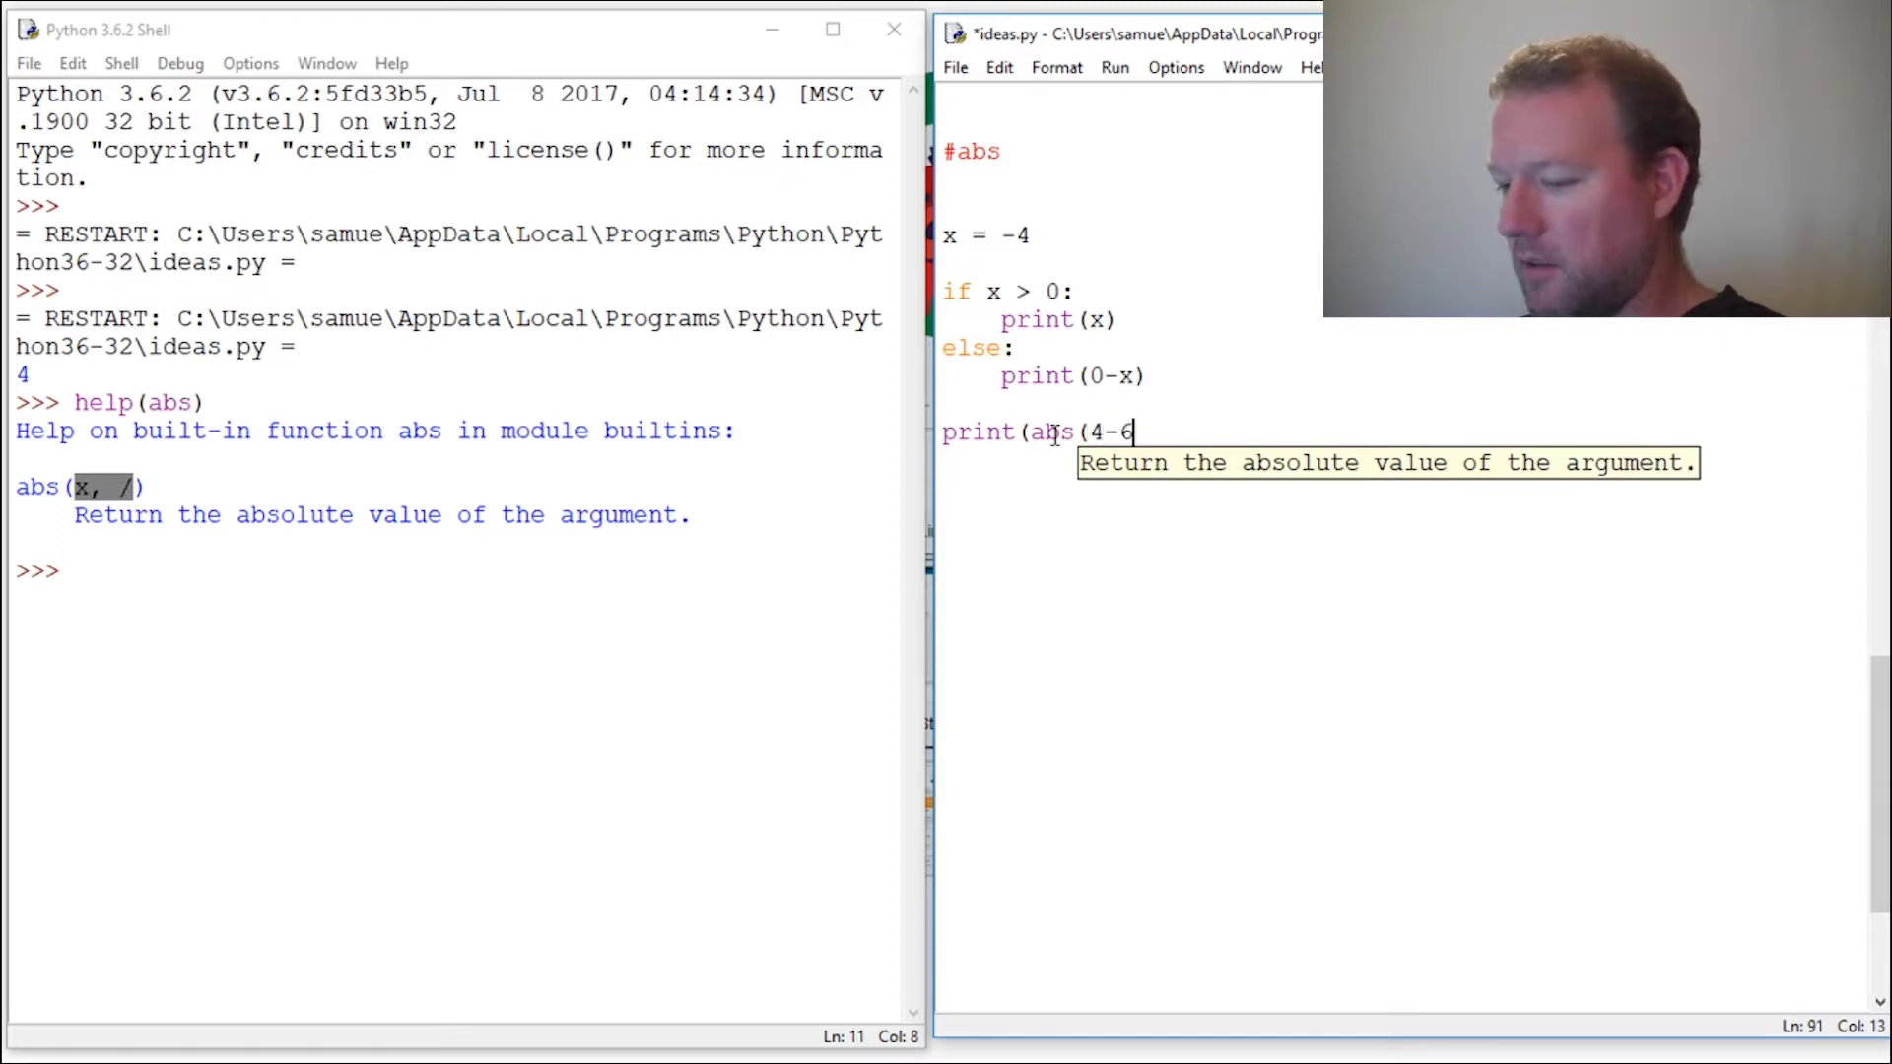
{"action": "type", "text": ")"}
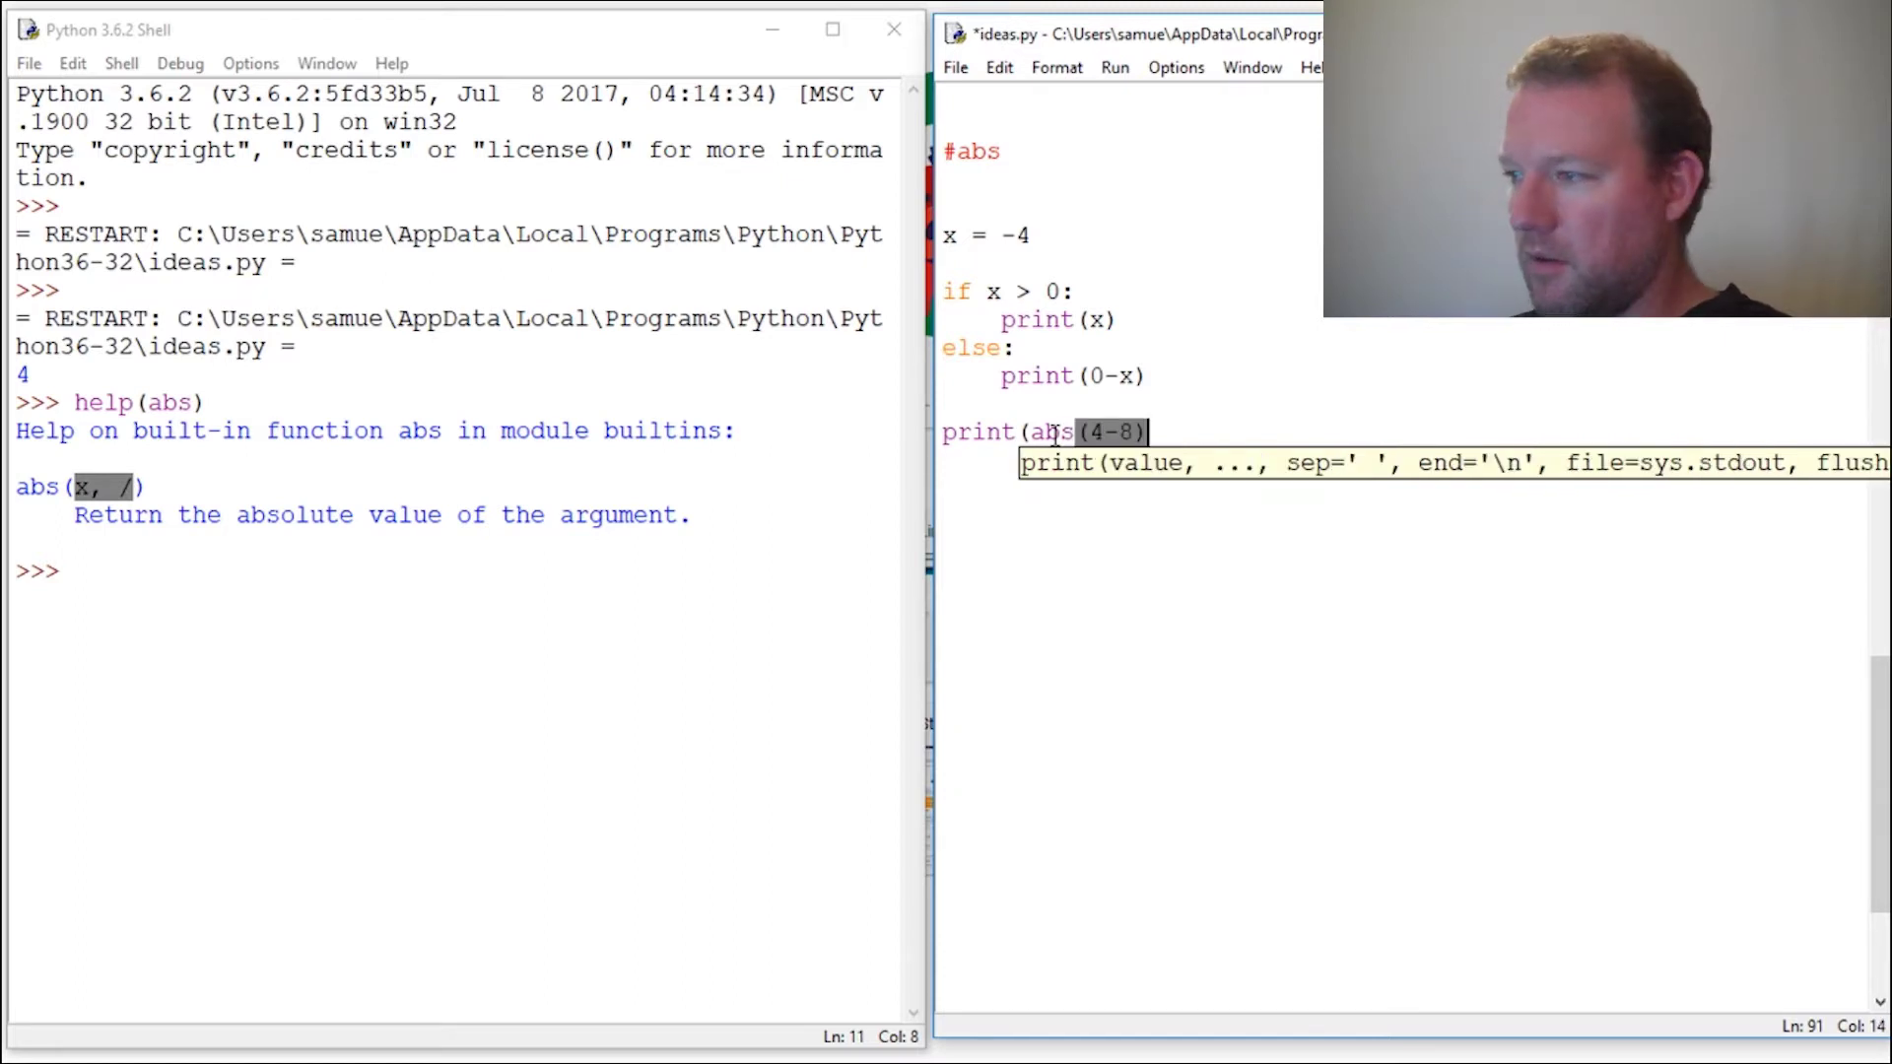
{"action": "type", "text": ")"}
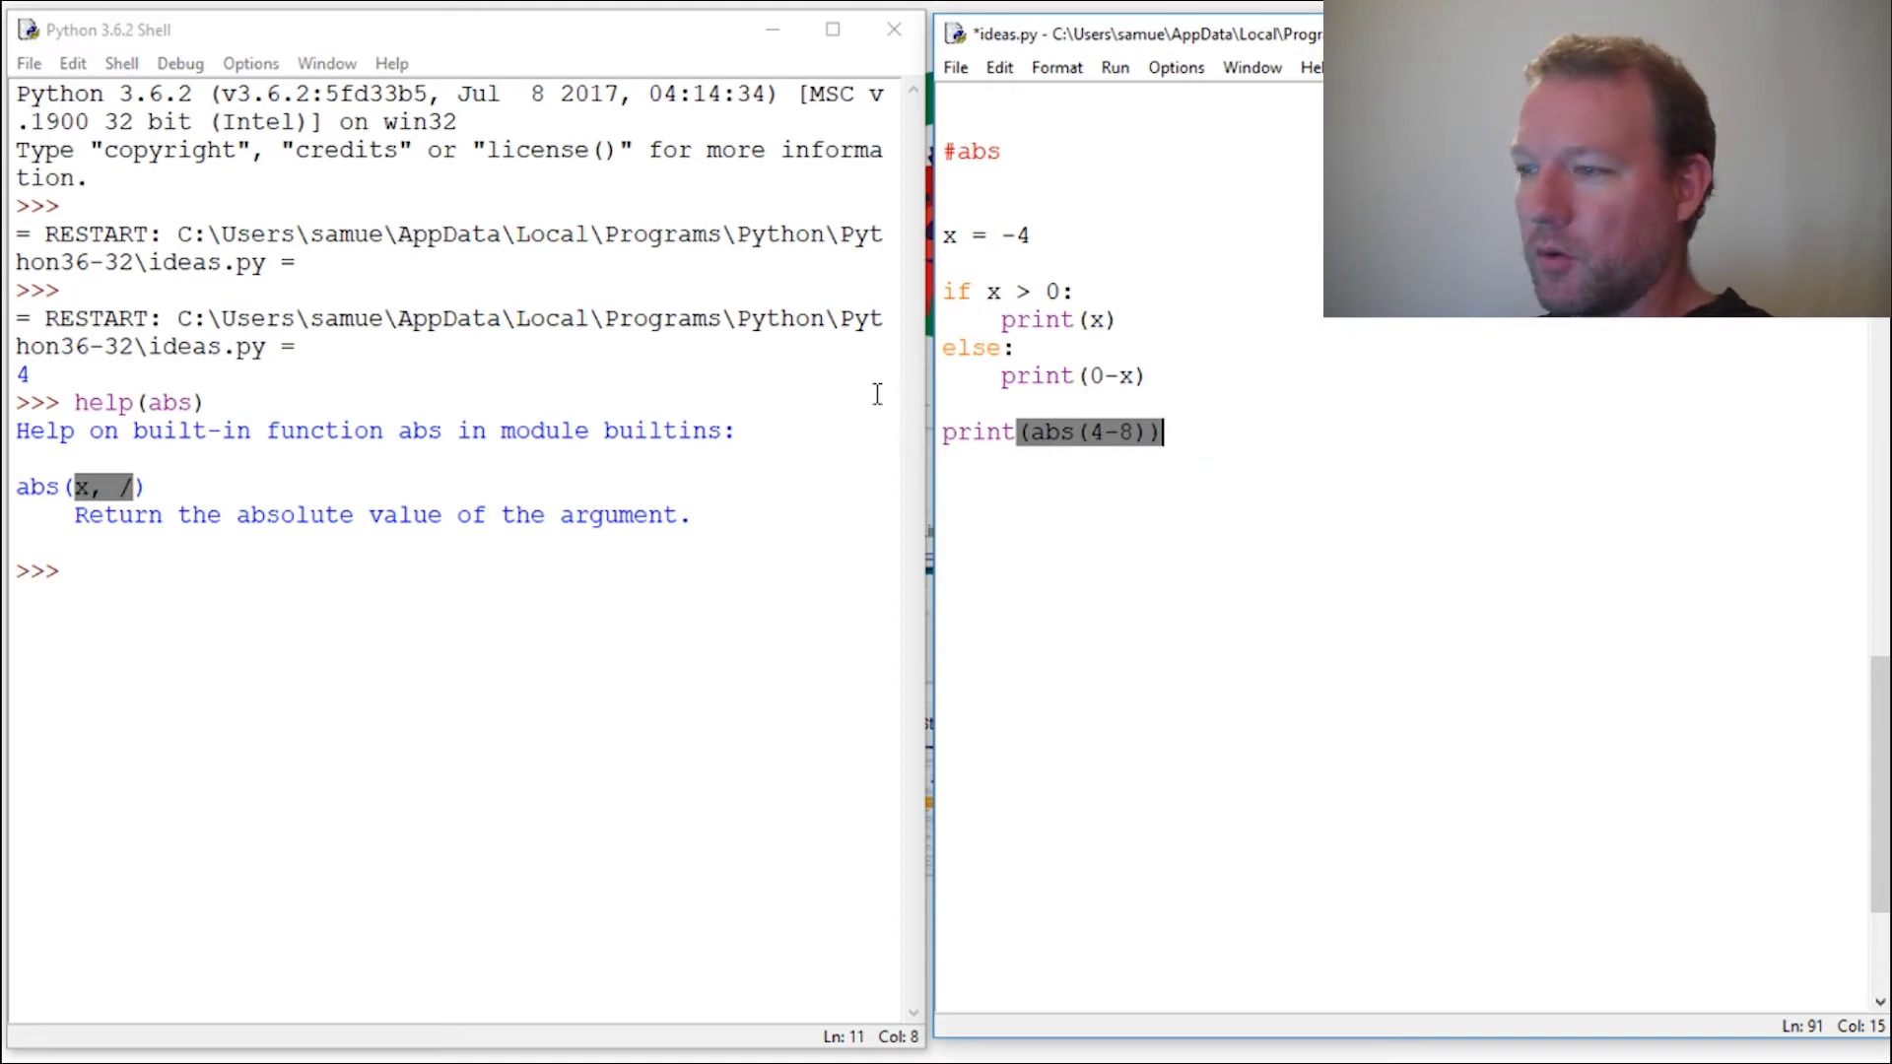
- Save and run ideas.py, then highlight the if/else block and abs(4-8)
{"action": "key", "text": "F5"}
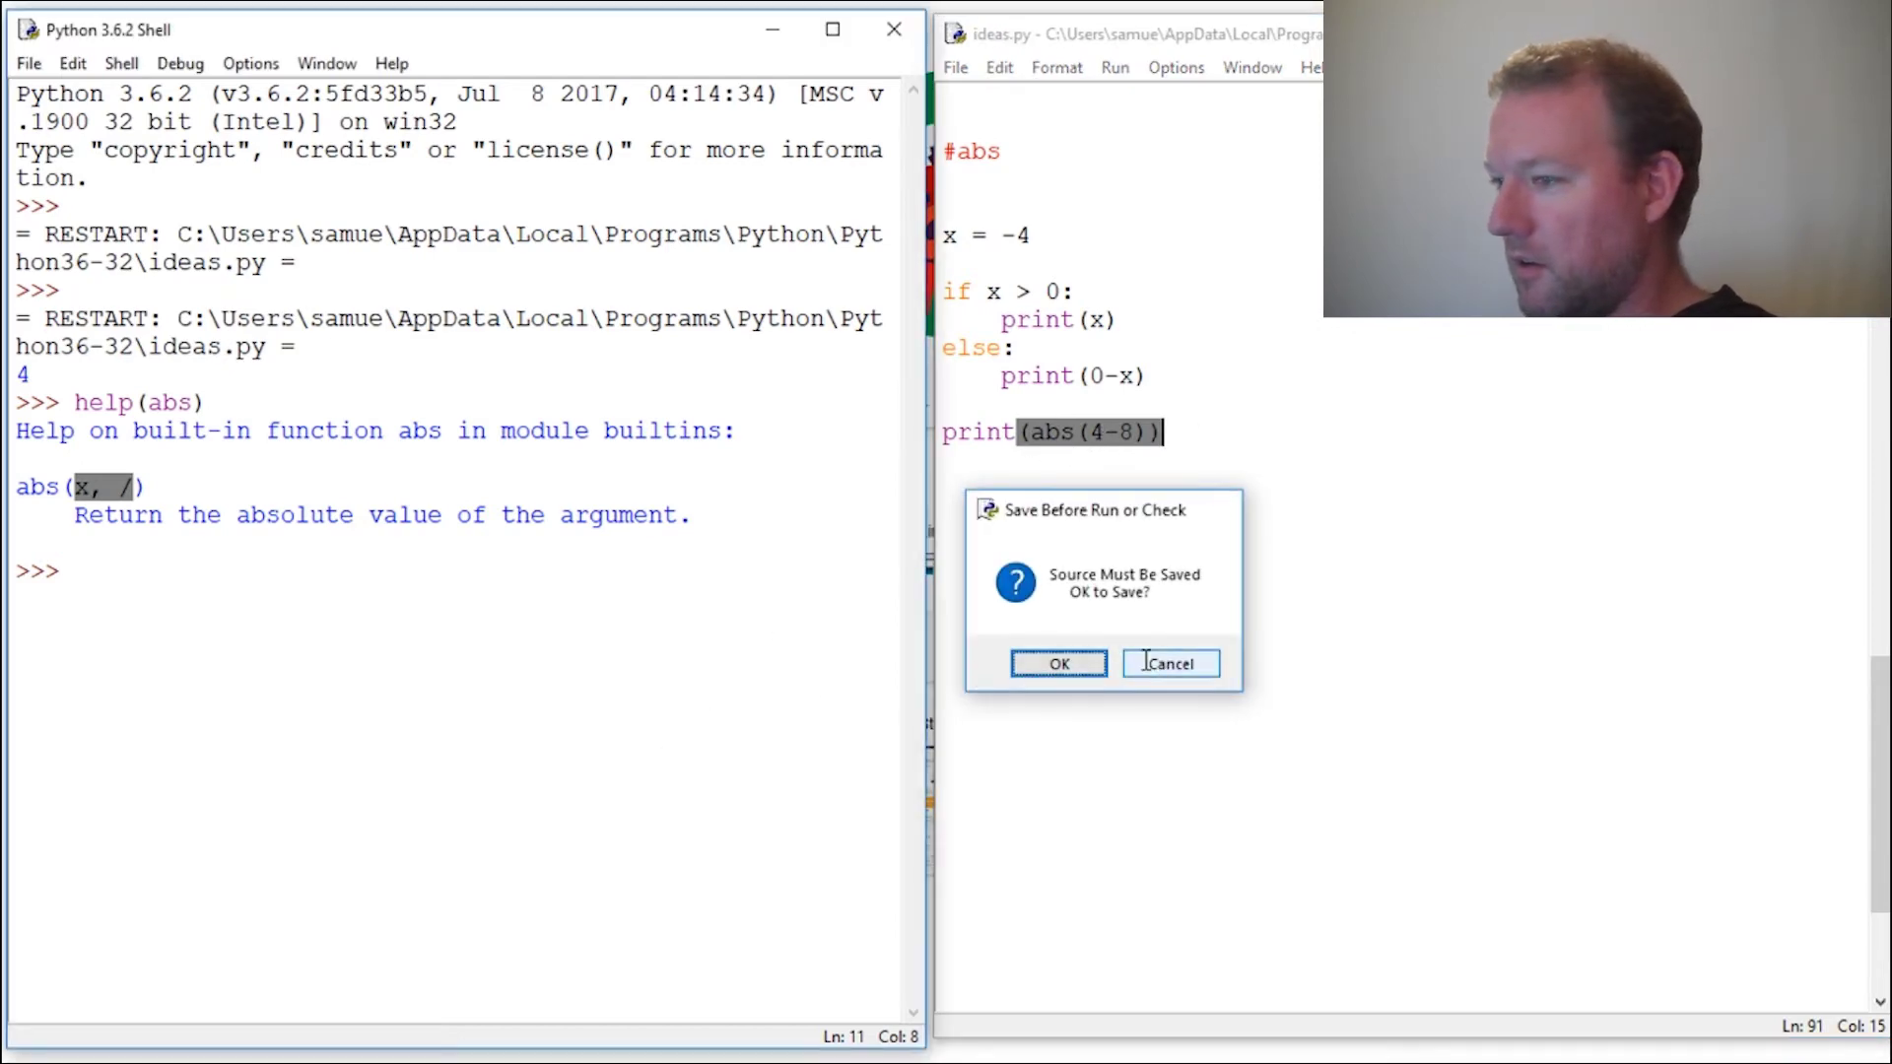
{"action": "key", "text": "Return"}
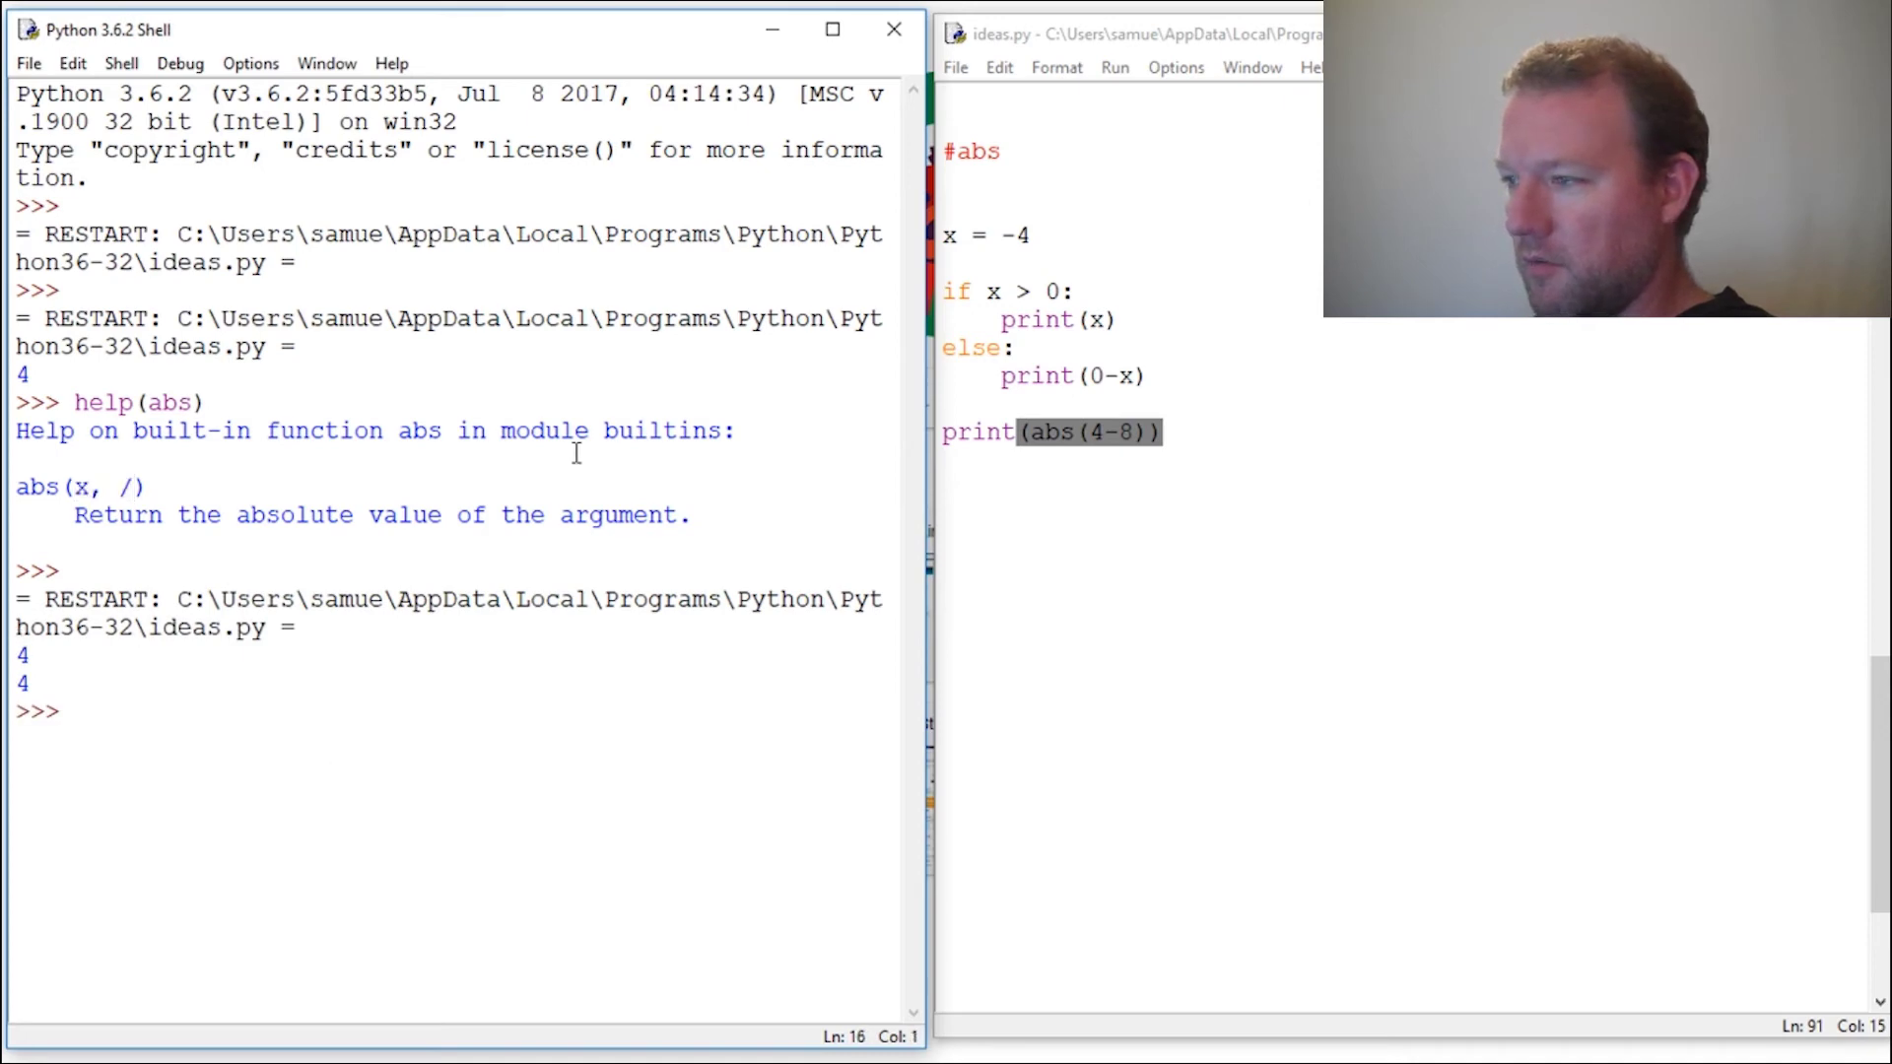
{"action": "left_click_drag", "start_coordinate": [945, 292], "coordinate": [1179, 375]}
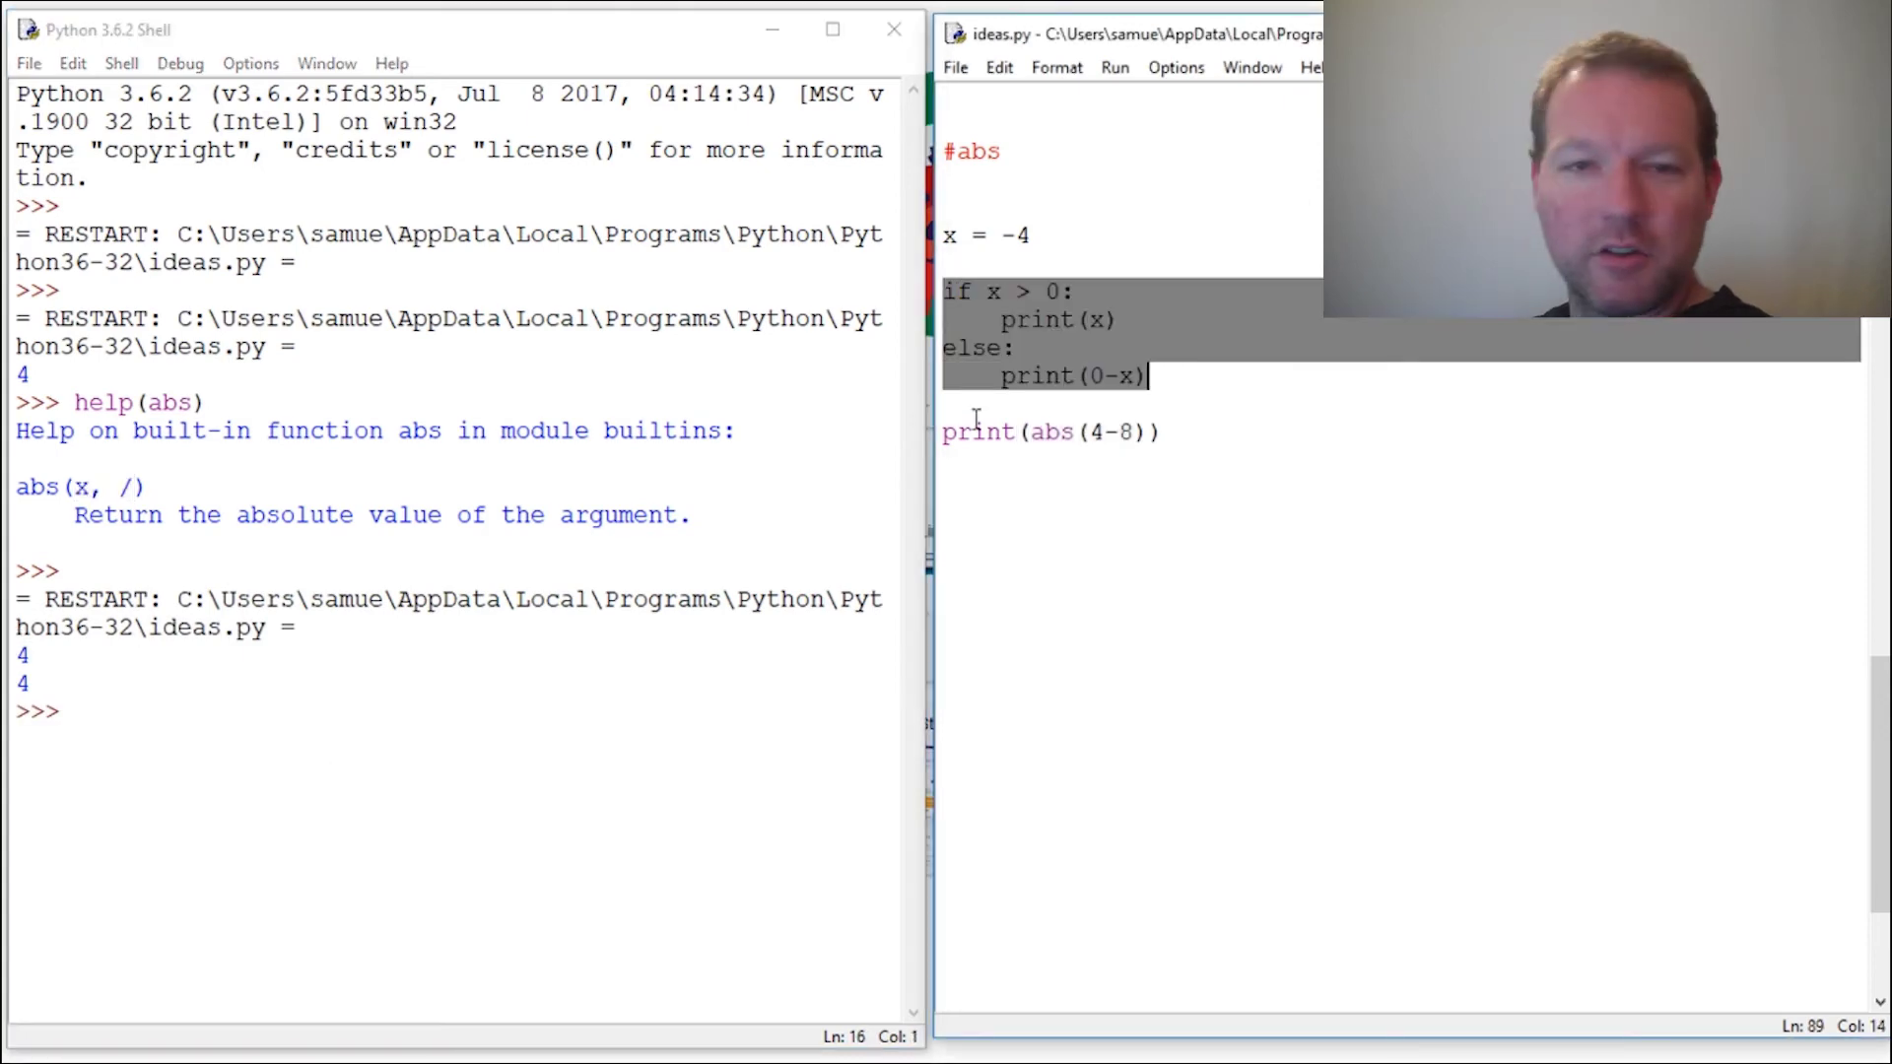
{"action": "left_click_drag", "start_coordinate": [1017, 431], "coordinate": [1164, 431]}
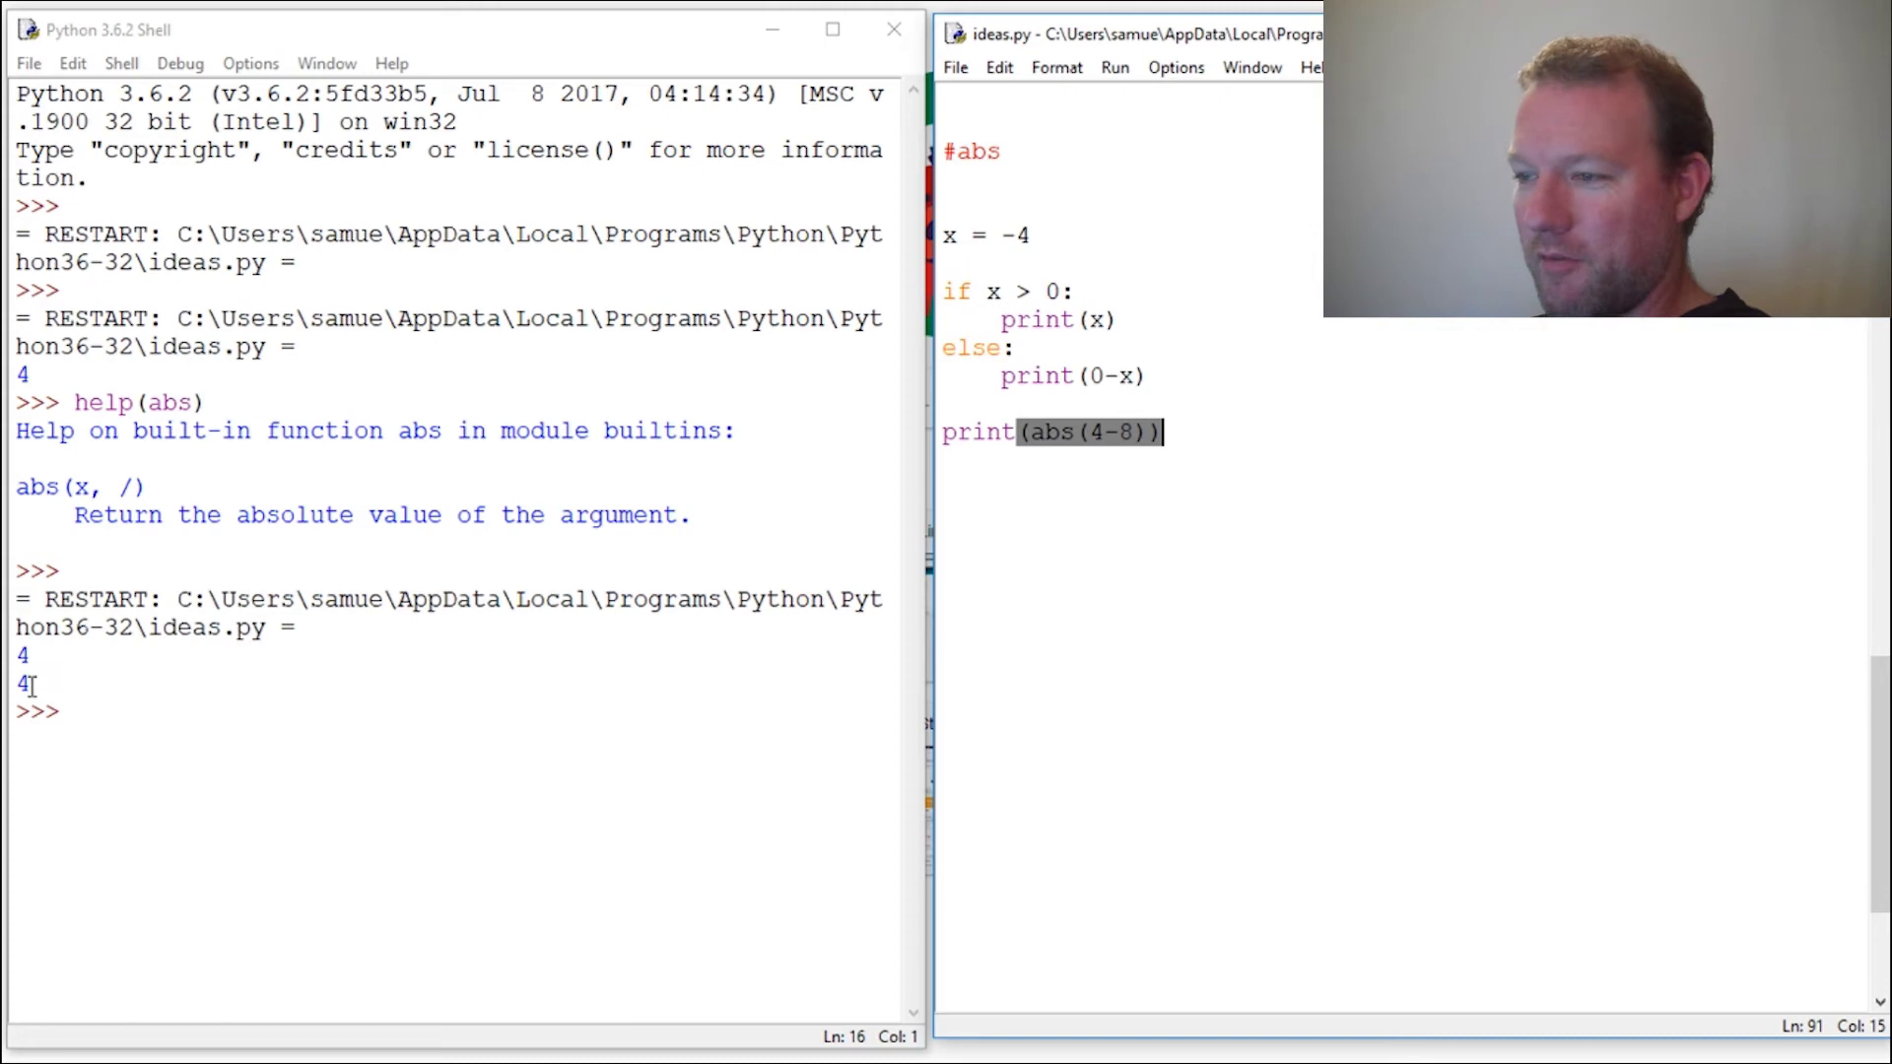
- Select the second output 4 and the print(abs(4-8)) line to compare them
{"action": "left_click", "coordinate": [22, 685]}
{"action": "double_click", "coordinate": [23, 684]}
{"action": "left_click", "coordinate": [1171, 528]}
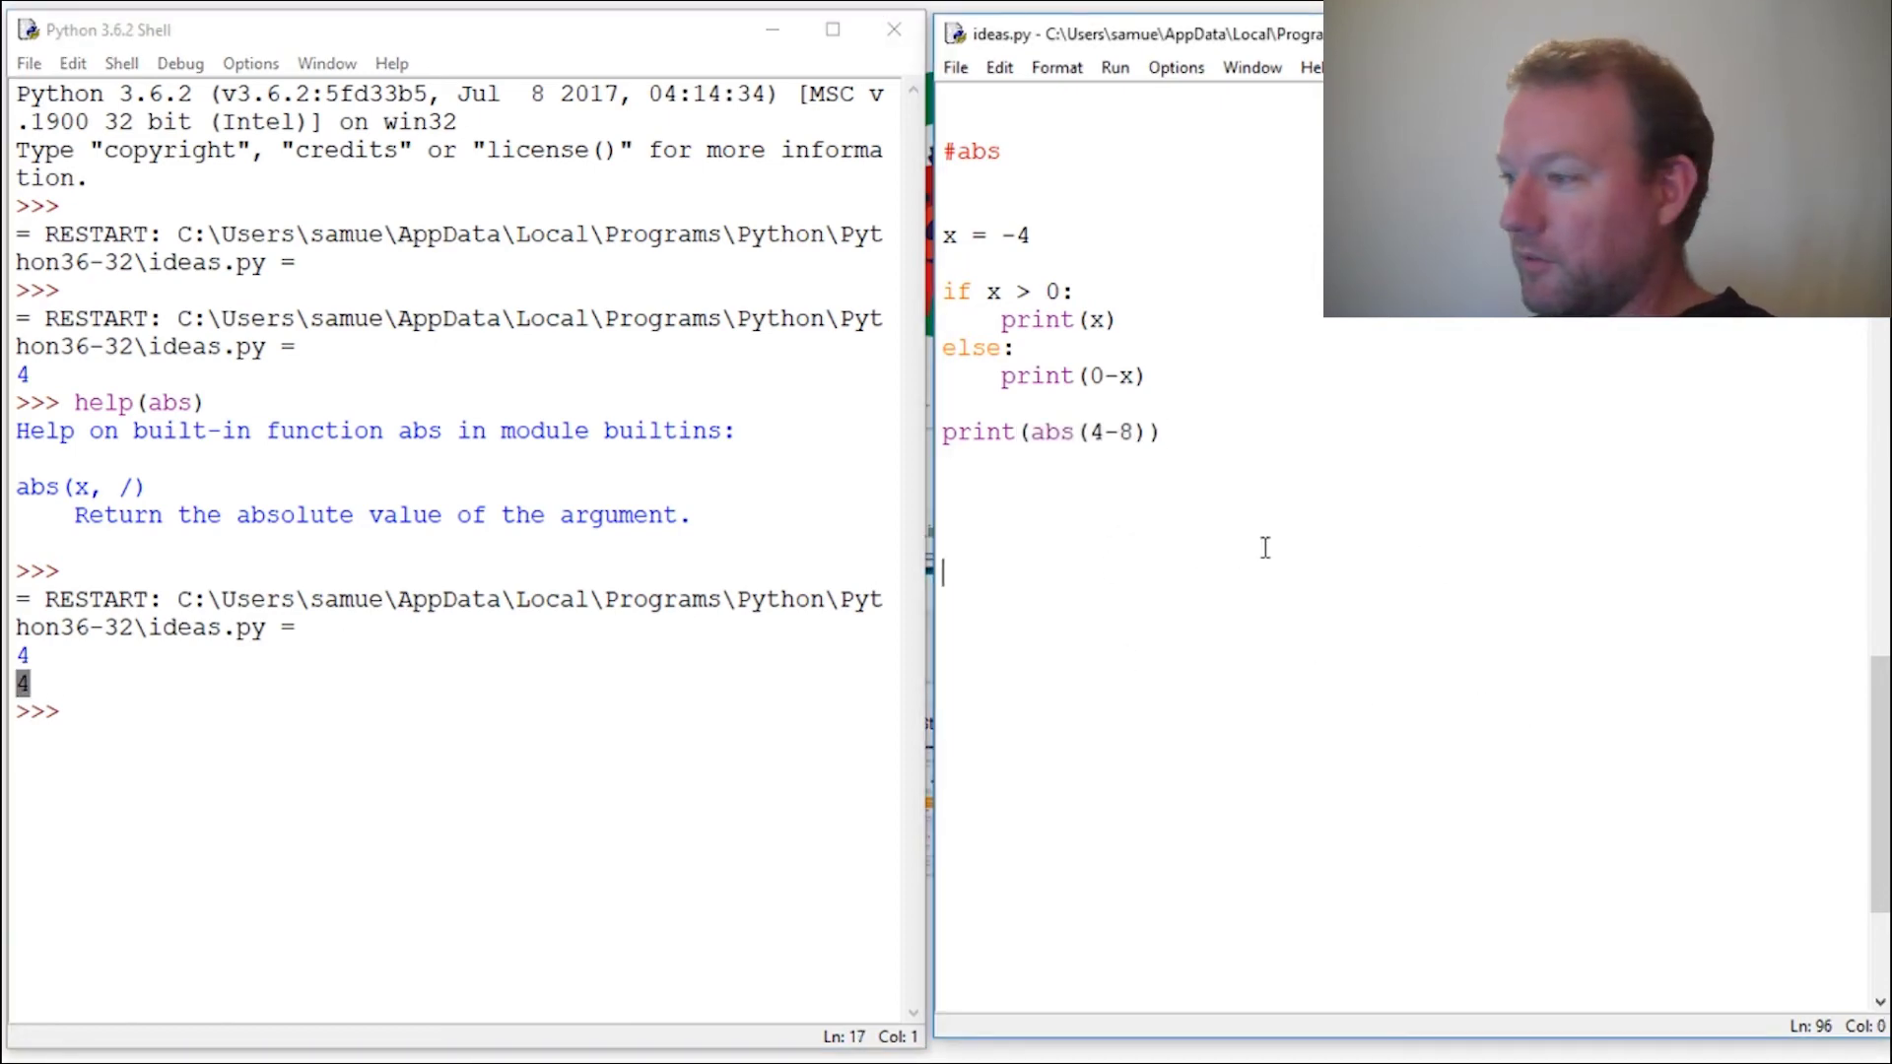
{"action": "left_click", "coordinate": [947, 433]}
{"action": "key", "text": "shift+End"}
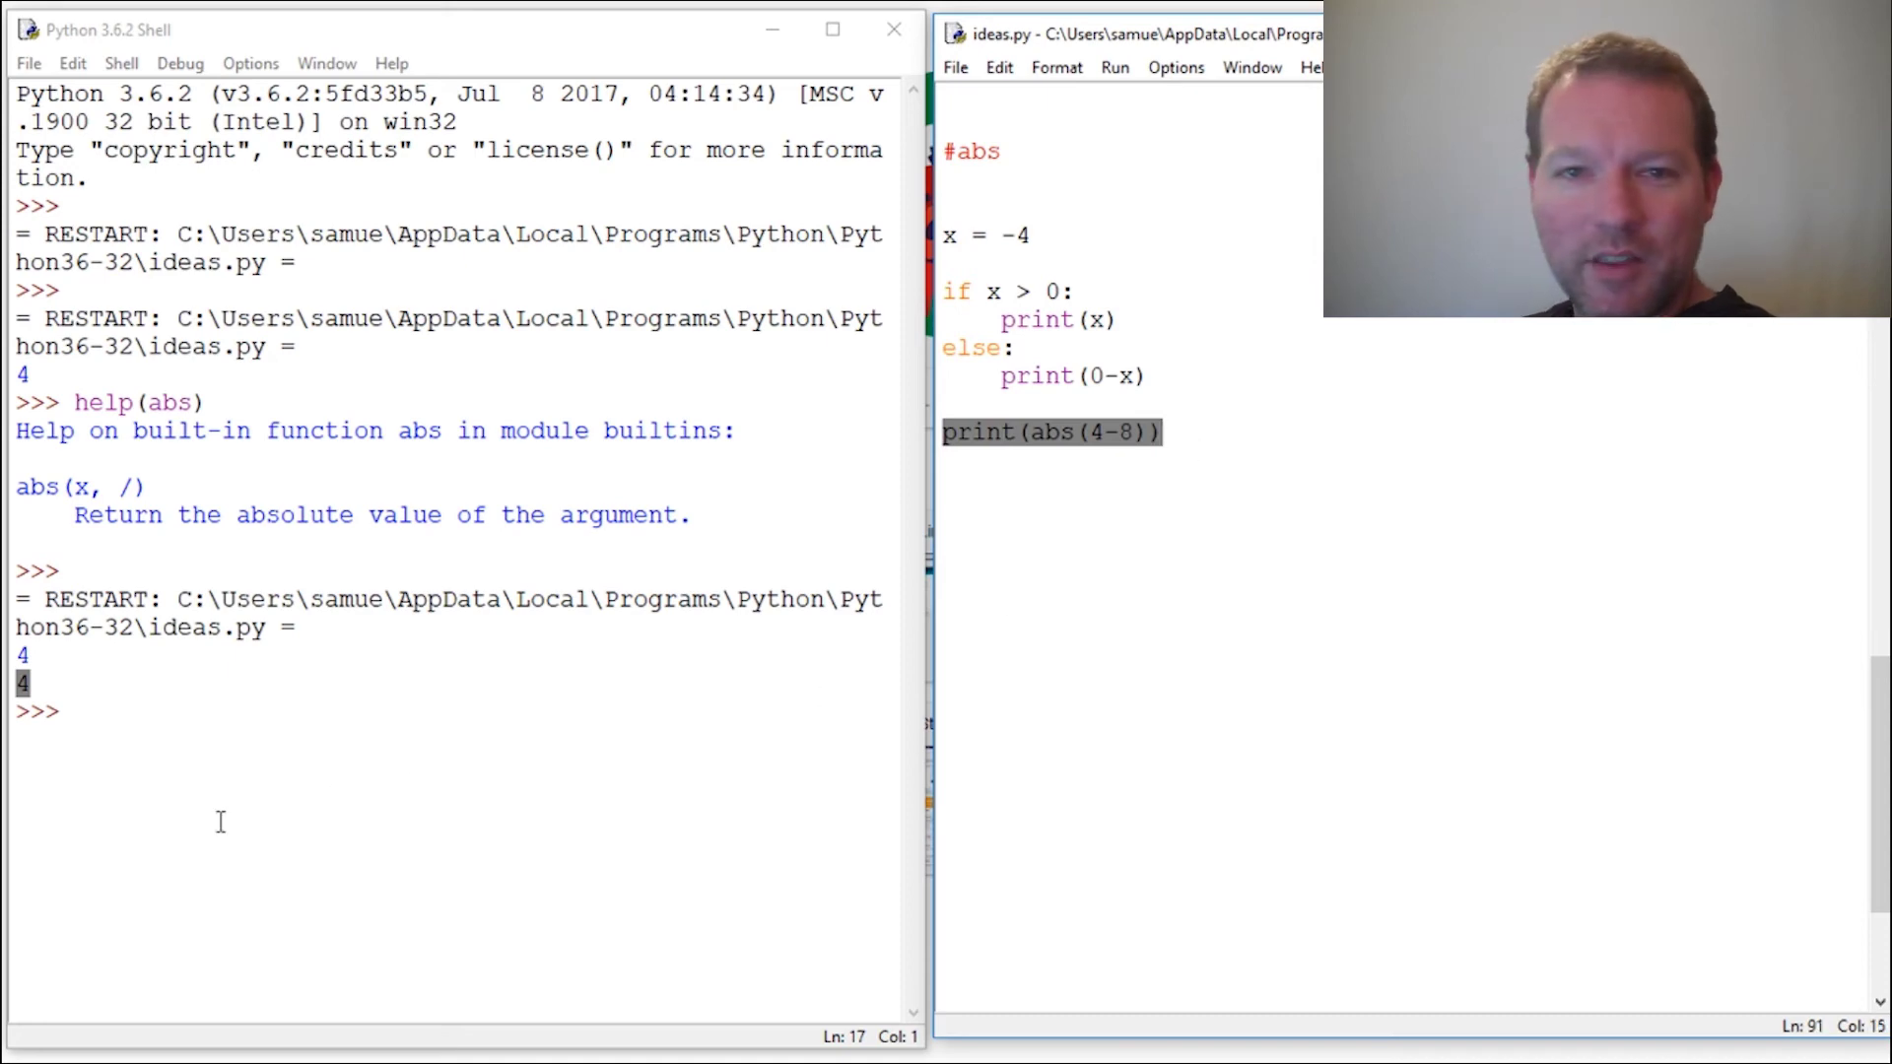